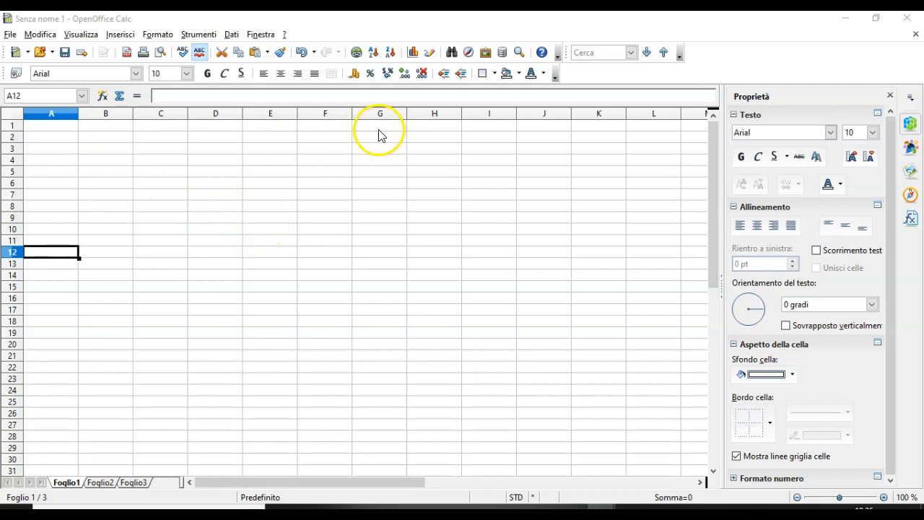
Select a few single cells, columns A to D one at a time, and the entire rows 1 and 8
left_click(443, 161)
left_click(219, 243)
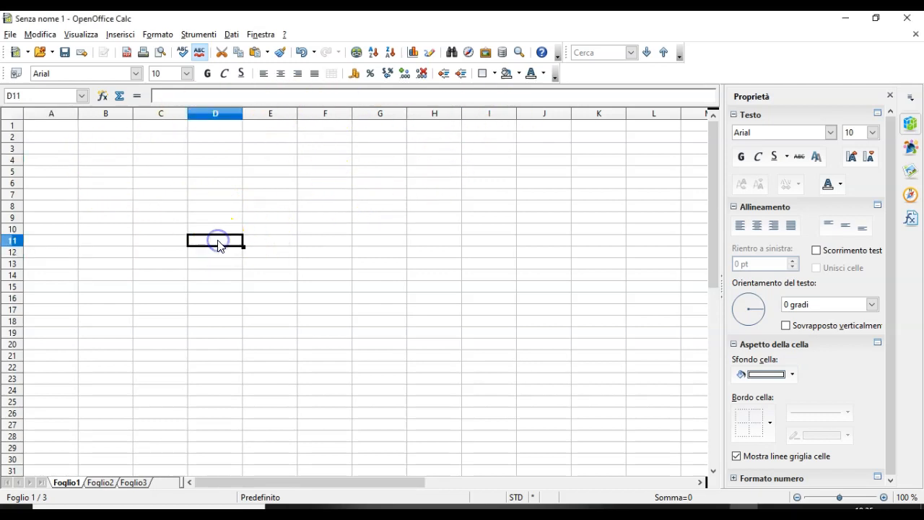
left_click(44, 116)
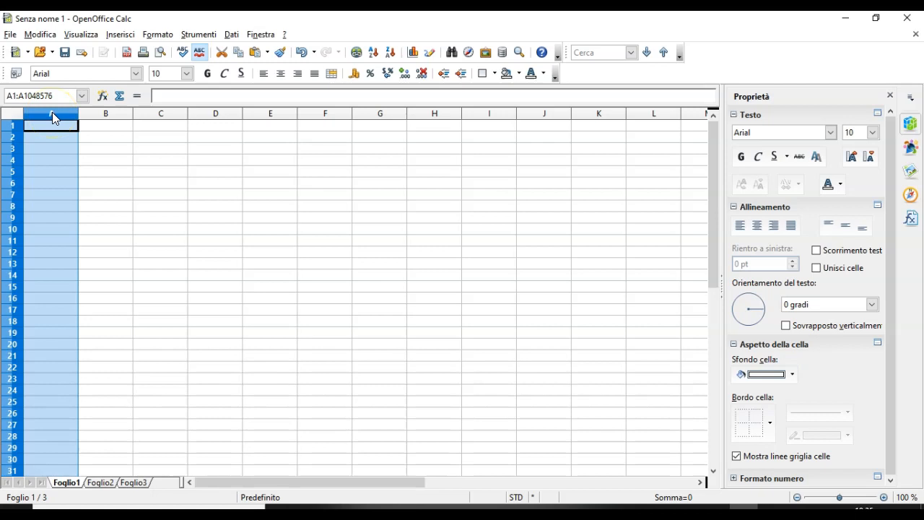
left_click(108, 114)
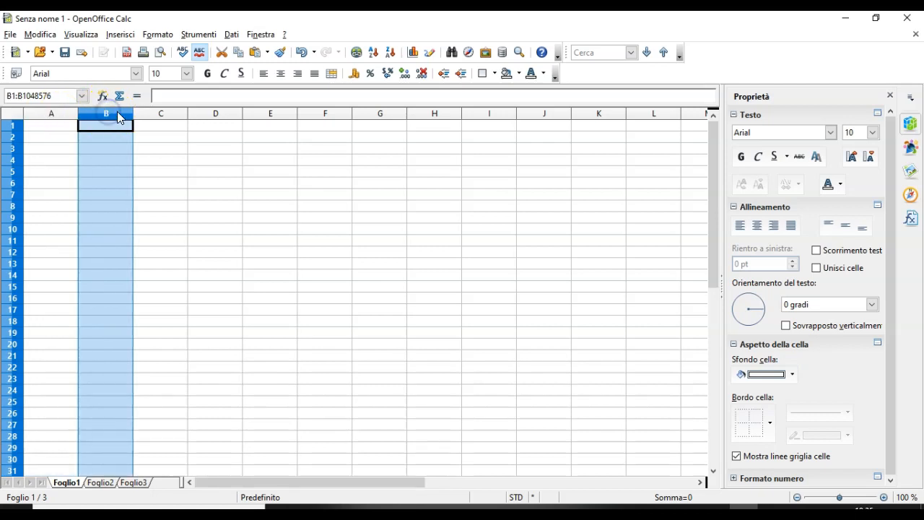
left_click(154, 113)
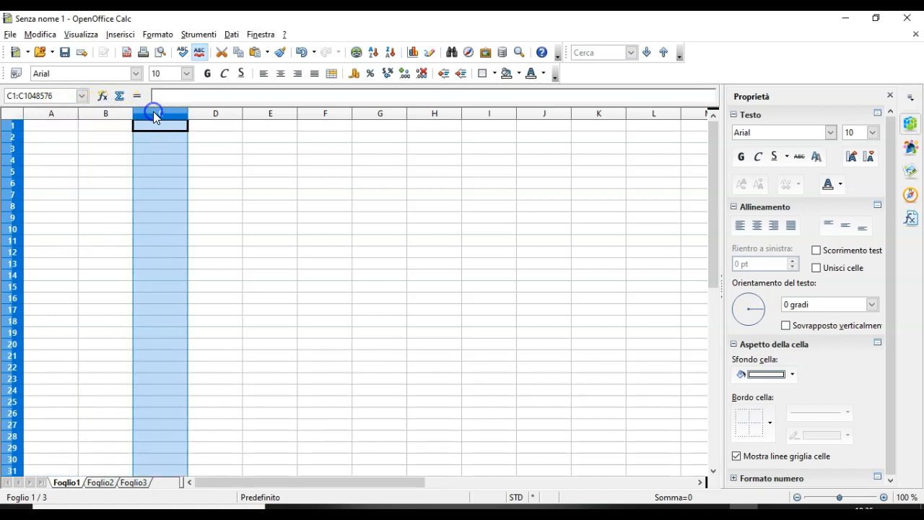
left_click(210, 113)
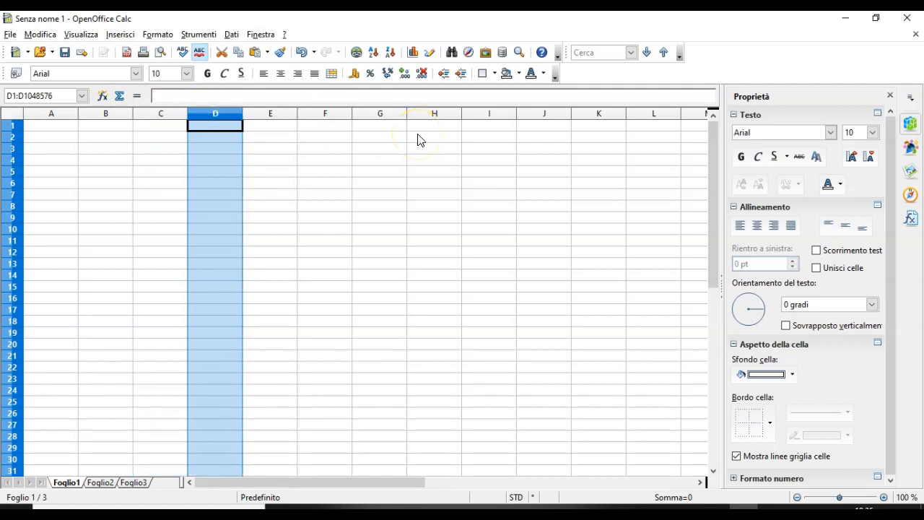
left_click(13, 126)
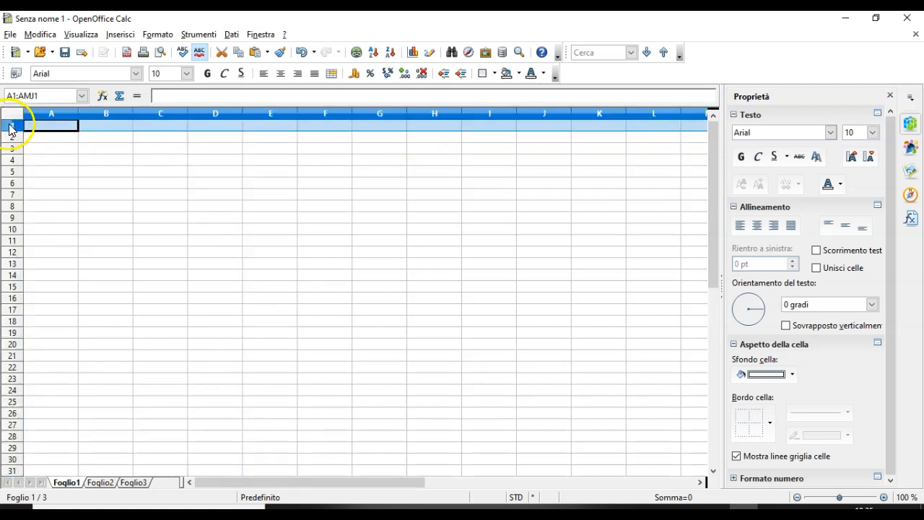
left_click(11, 207)
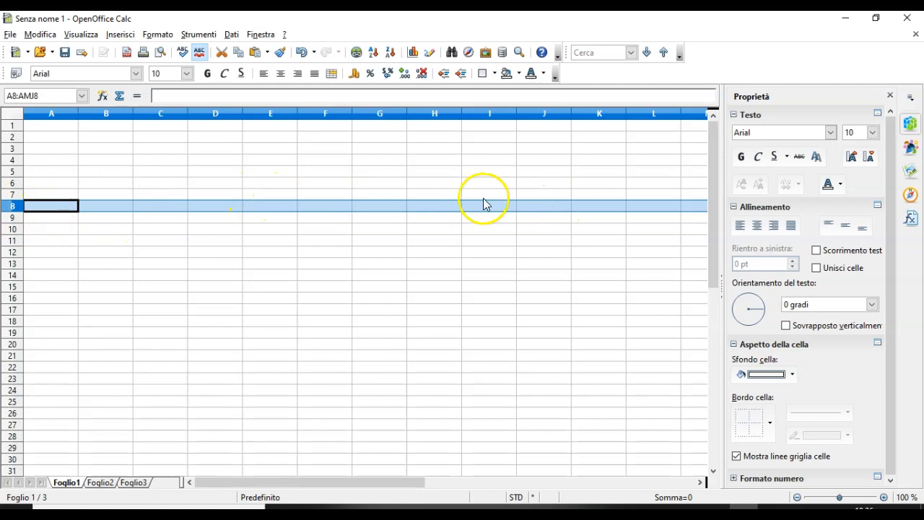
left_click(354, 183)
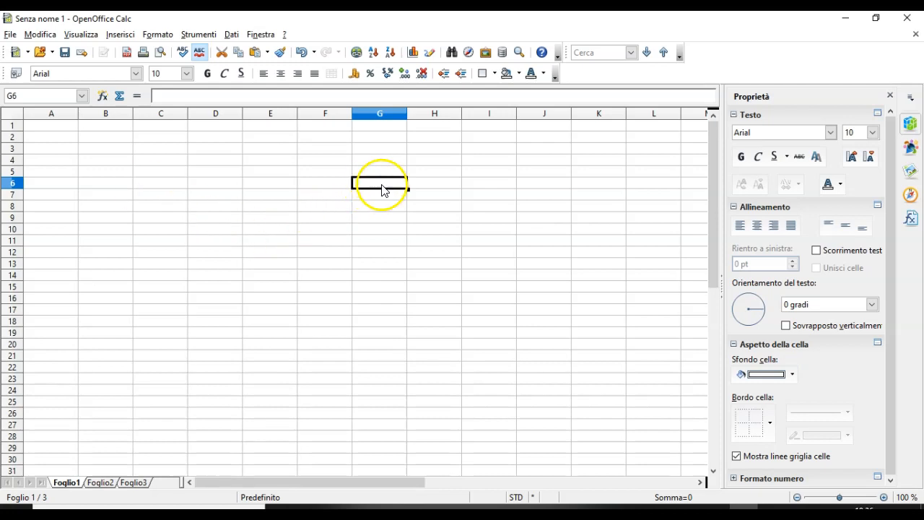
left_click(377, 217)
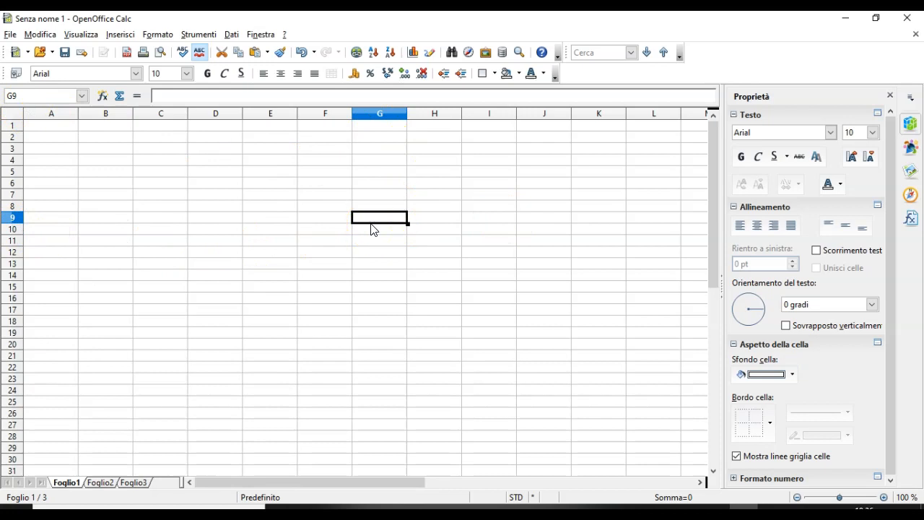
left_click(467, 368)
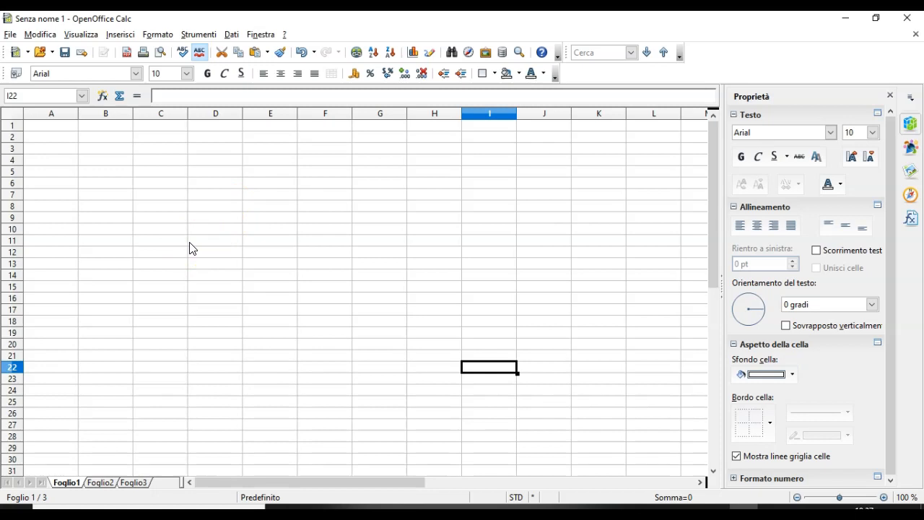
left_click(266, 209)
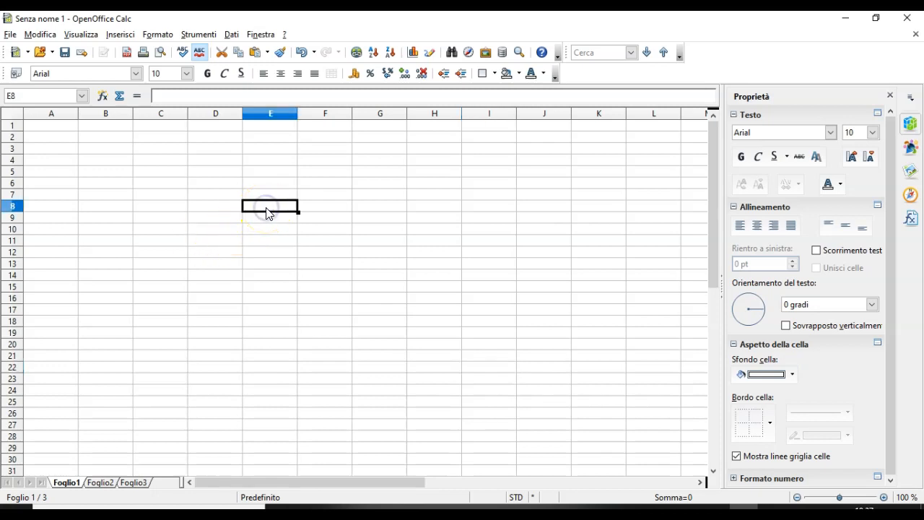
type("5+")
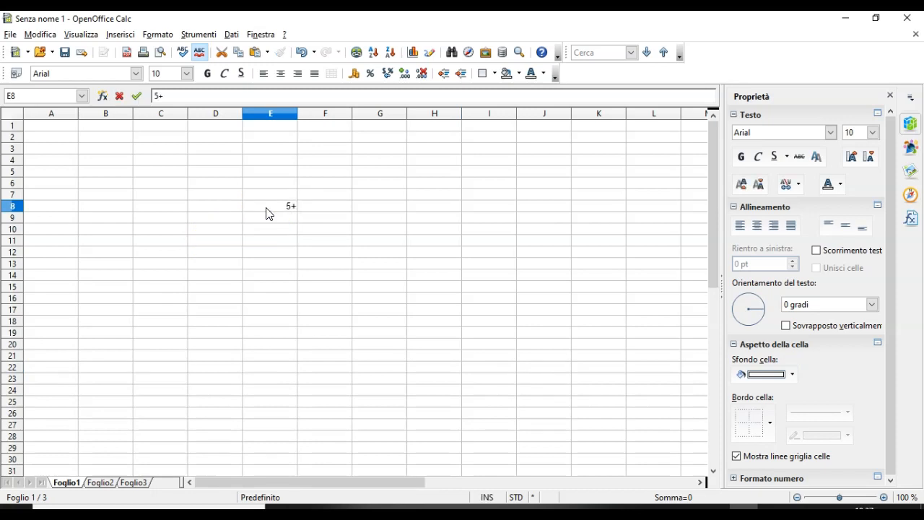
key("BackSpace")
key("BackSpace")
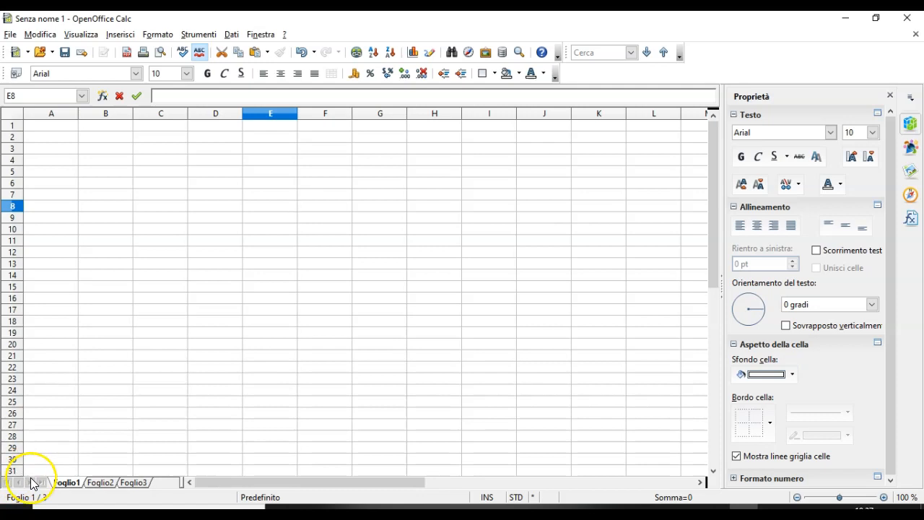
Enter the addition formula =5+5 in cell E14
left_click(273, 275)
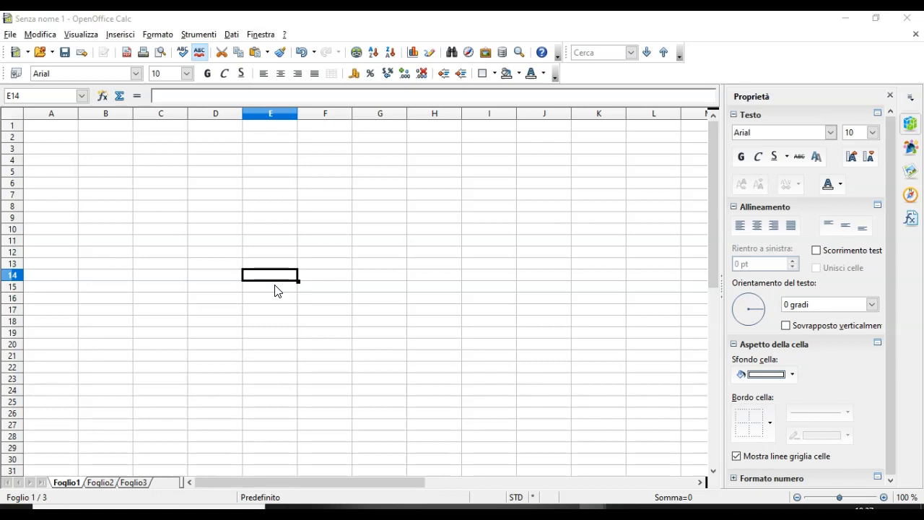
left_click(284, 276)
type("=")
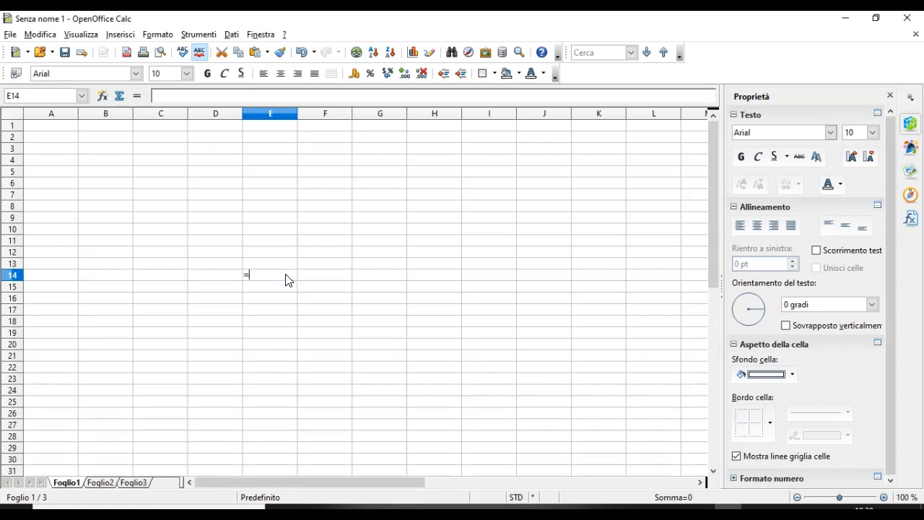
type("5")
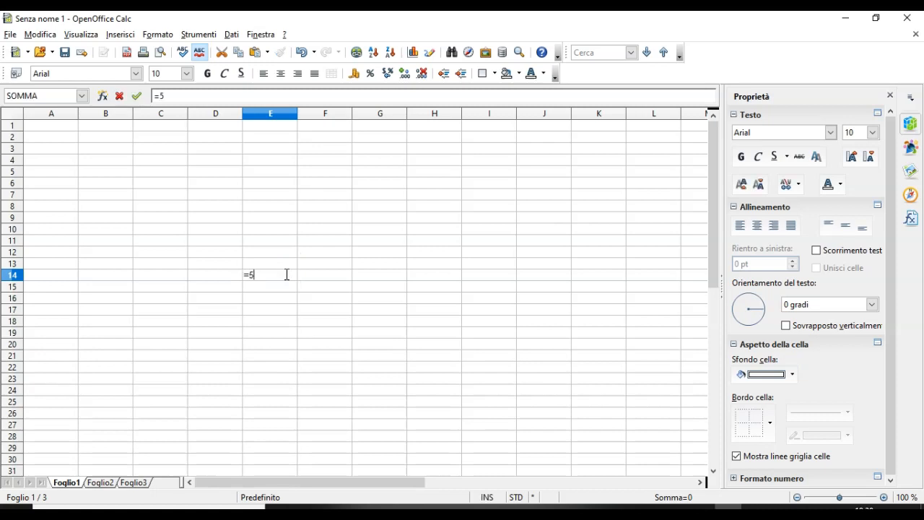
type("+5")
left_click(249, 276)
key("Return")
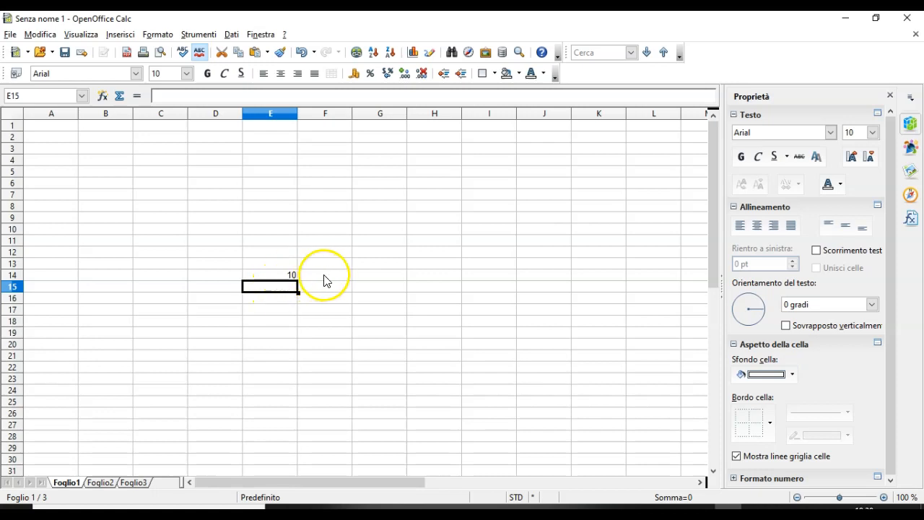
Enter the multiplication formula =5*5 in cell G14
left_click(376, 281)
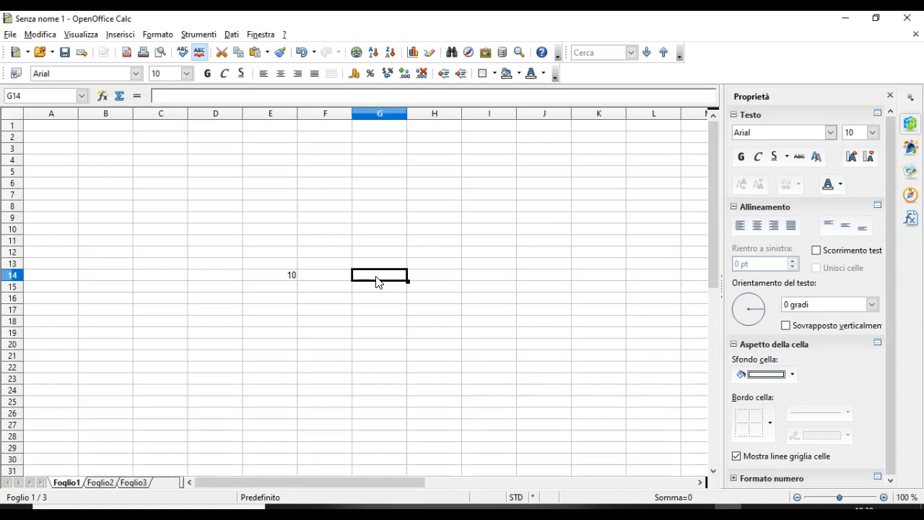
type("=")
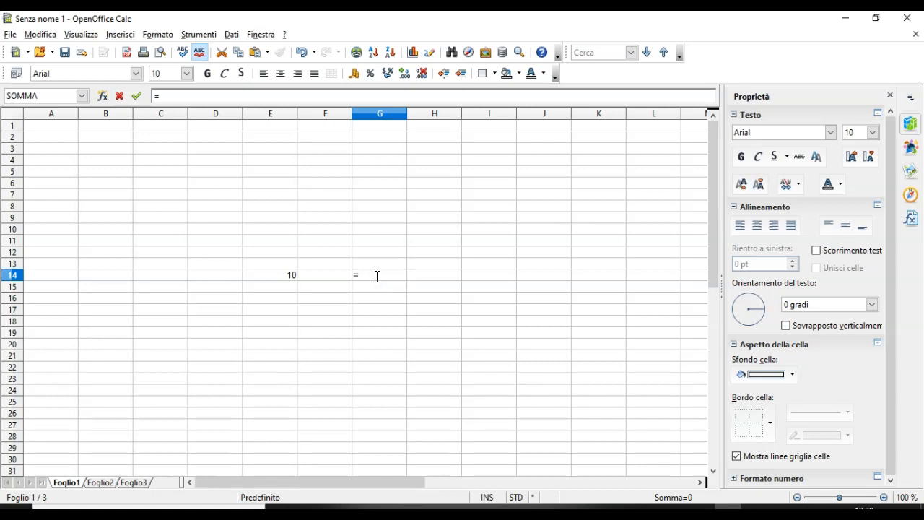
type("5")
type("*")
type("5")
Enter the division formula =10/2 in cell G9
left_click(386, 216)
type("=10/2")
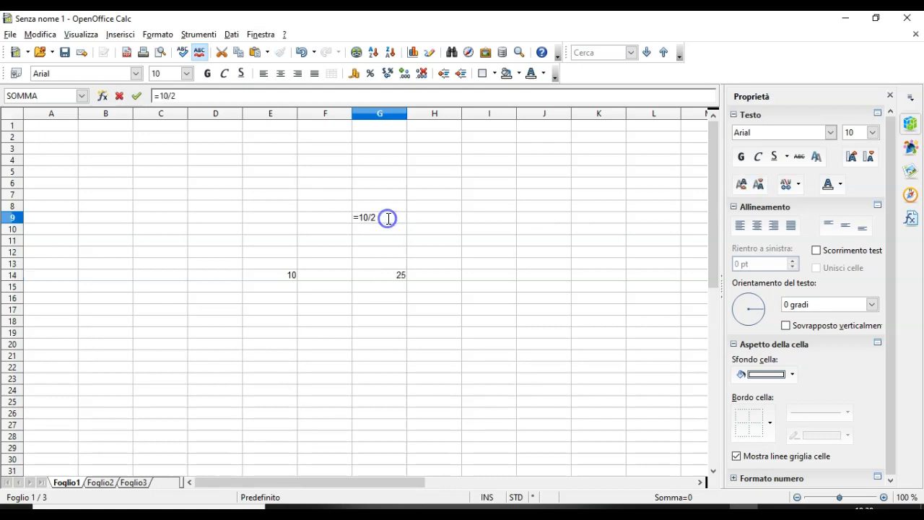
key("Return")
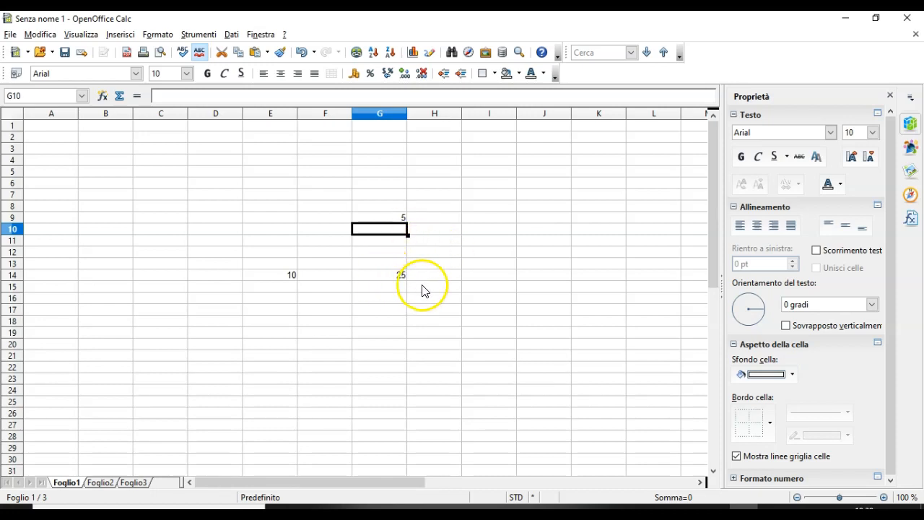
Inspect the formulas behind the results in cells G14, E14 and G9
left_click(392, 277)
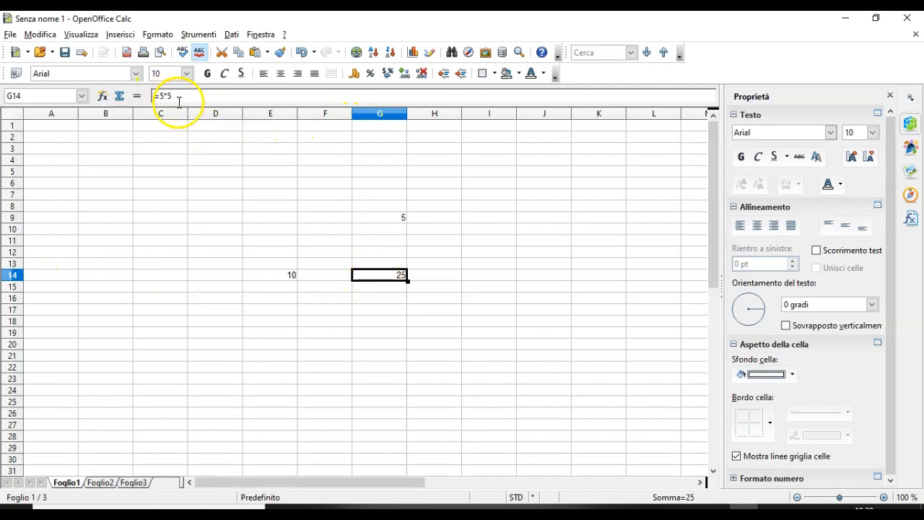
left_click(286, 277)
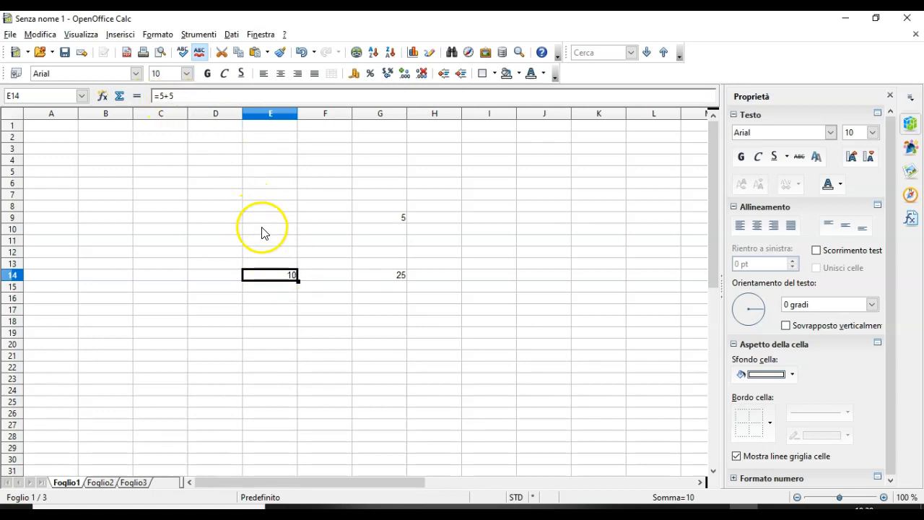
left_click(373, 221)
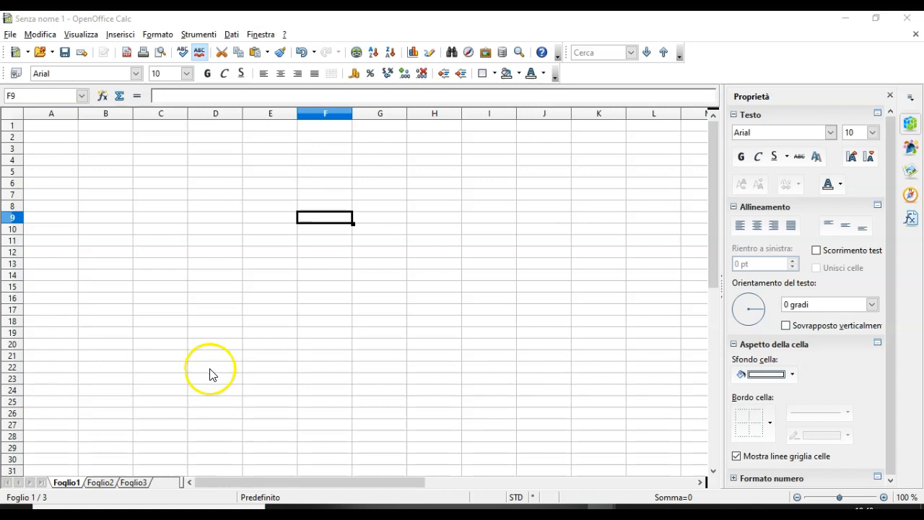
Enter the first person's name in cell D9 and the amount 5000 in E9
left_click(210, 224)
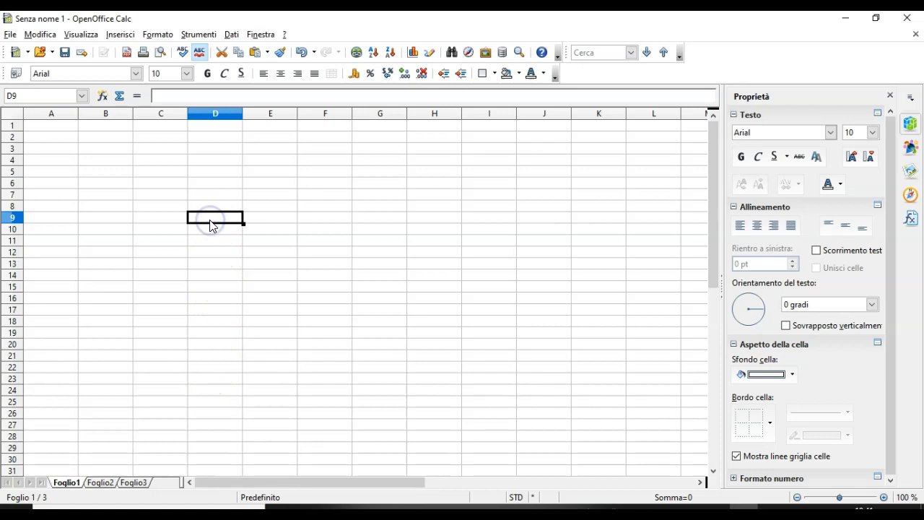
type("MOUSSA")
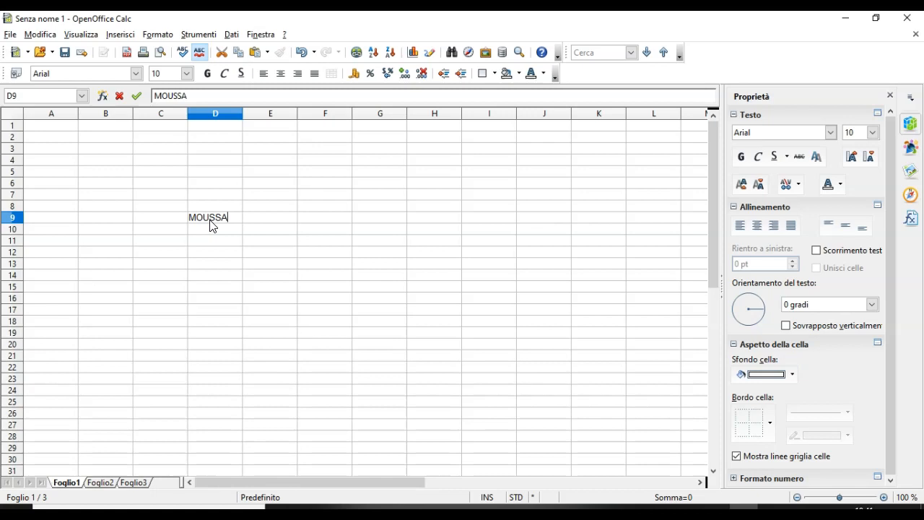
key("Tab")
type("5000")
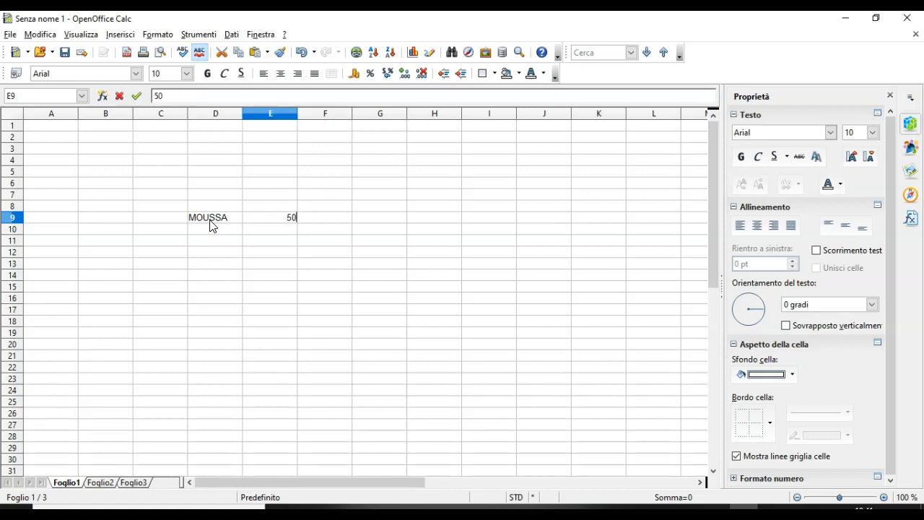
key("Return")
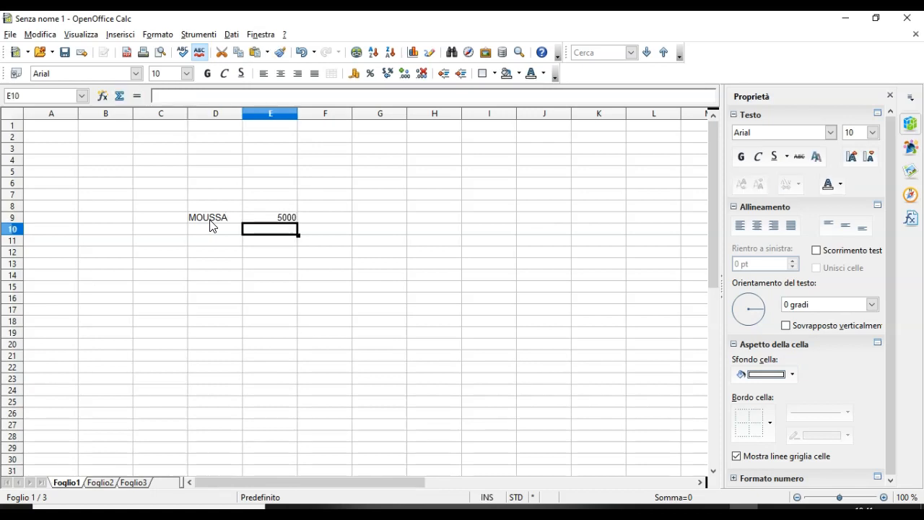
Enter the second person's name in cell D10 and the amount 3000 in E10
left_click(211, 225)
type("IDY")
key("Tab")
type("3000")
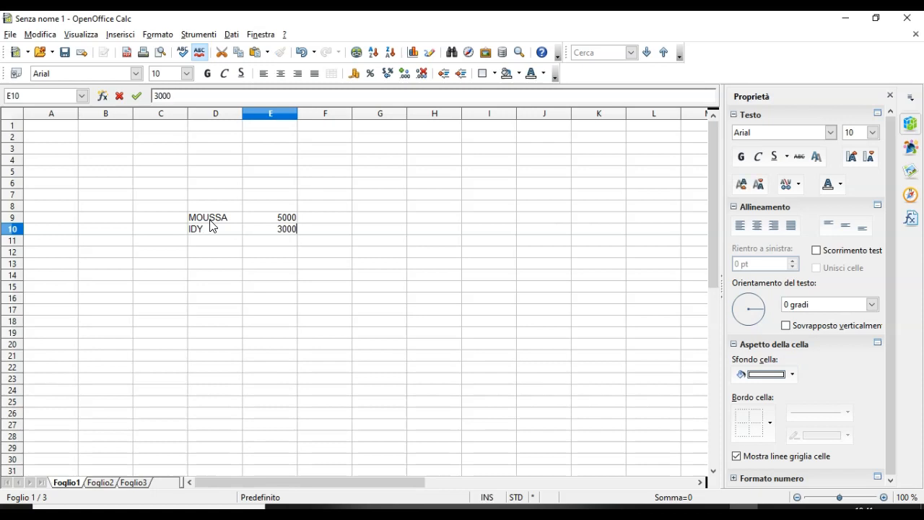
key("Return")
Enter the third person's name in cell D11 and the amount 2500 in E11
key("Left")
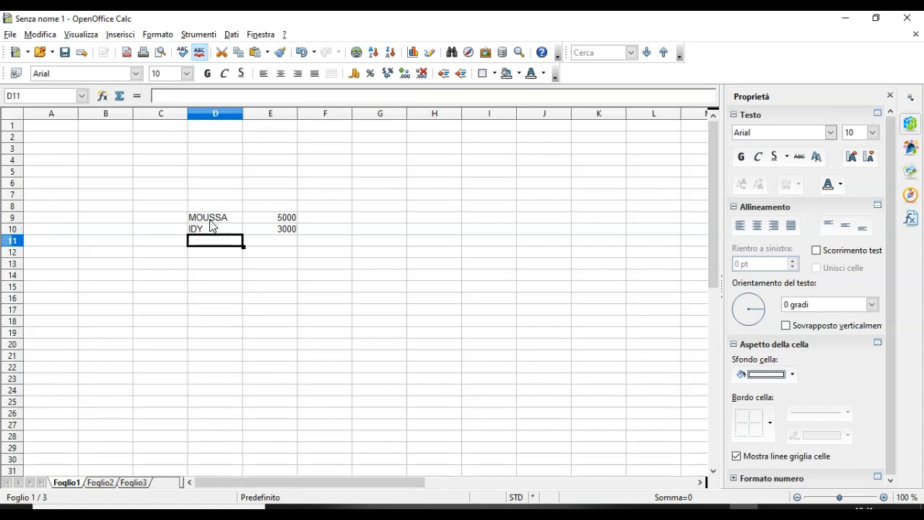
type("ISAA")
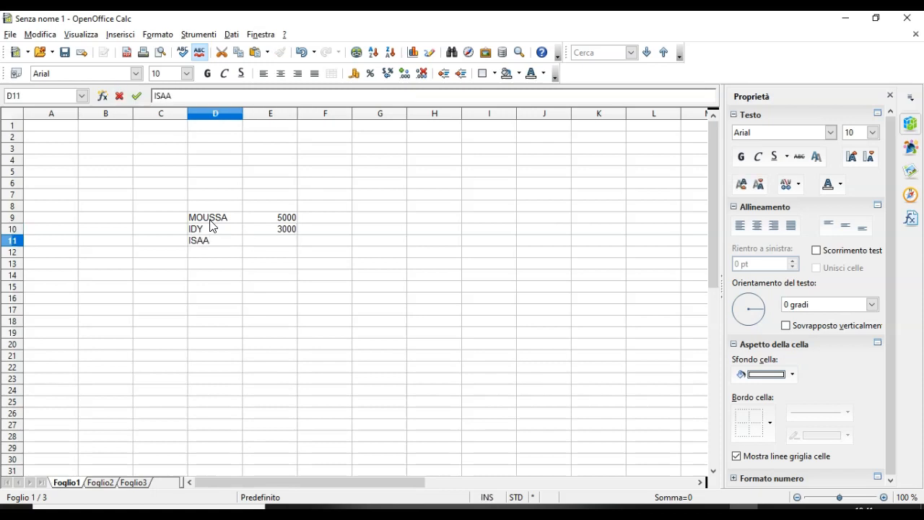
key("Right")
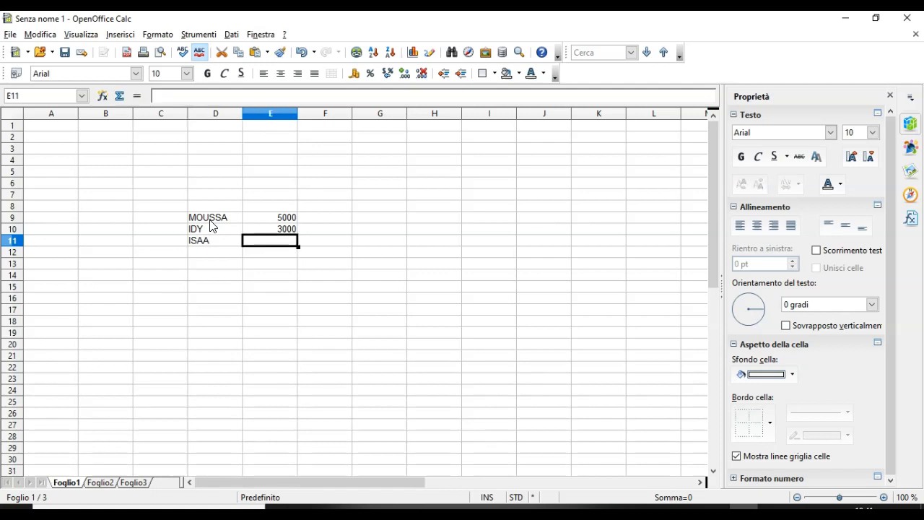
type("2500")
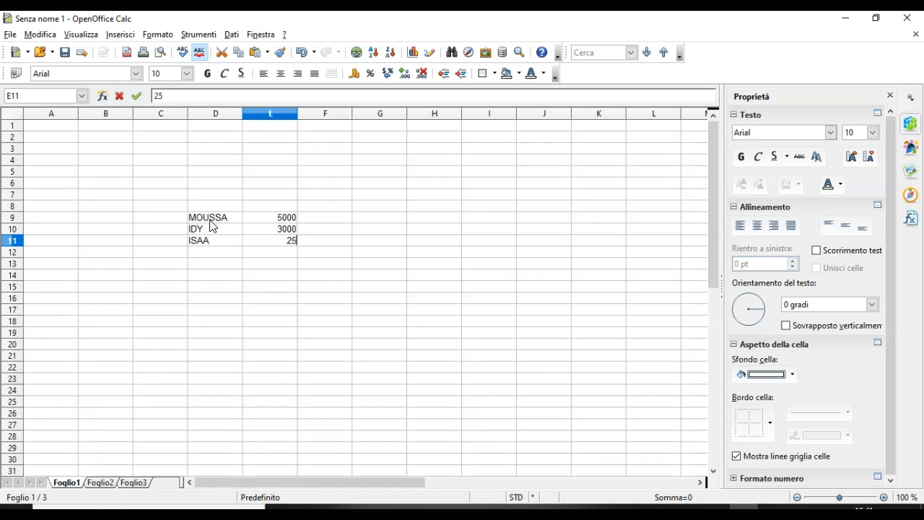
key("Return")
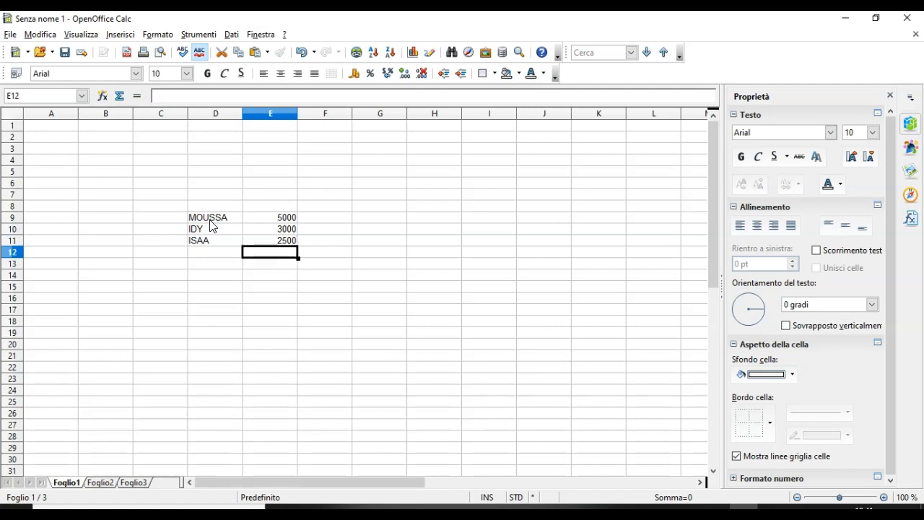
key("Left")
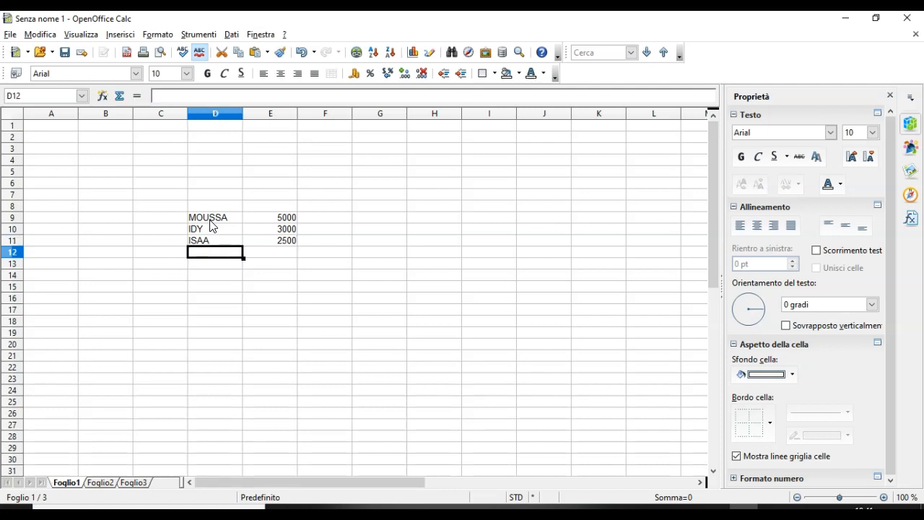
Enter the fourth person's name in cell D12 and the amount 10000 in E12
type("FALLOU")
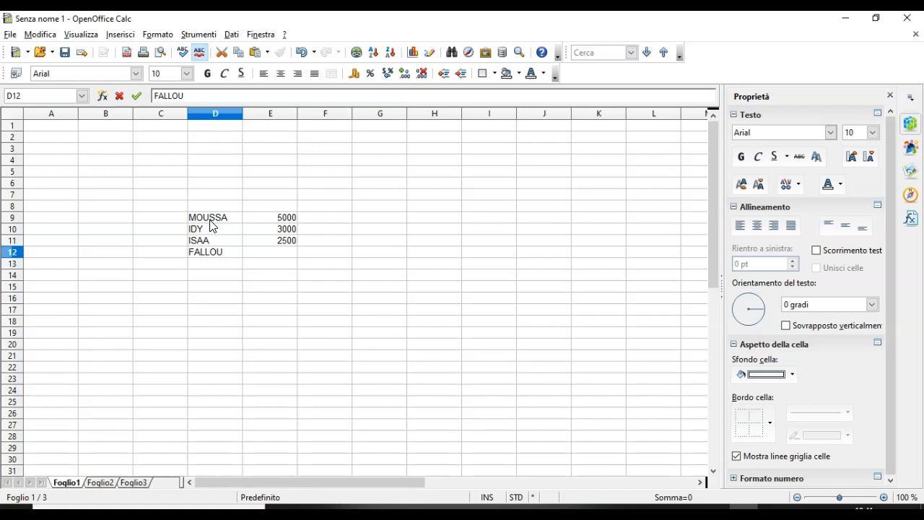
key("Tab")
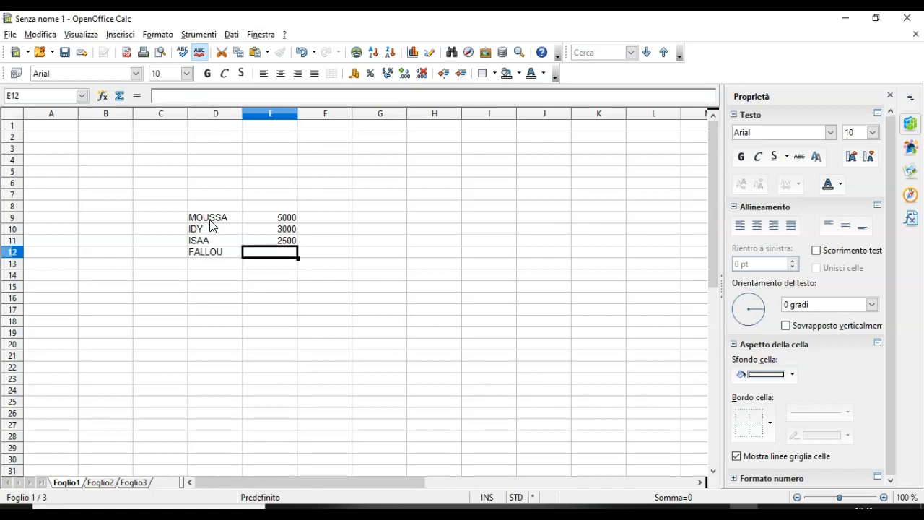
type("10000")
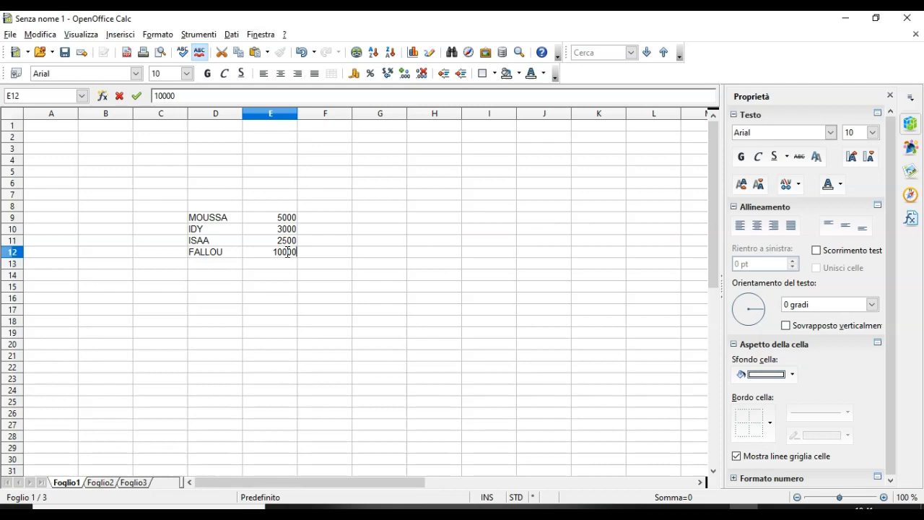
Enter the label TOTAL in cell H9
left_click(434, 218)
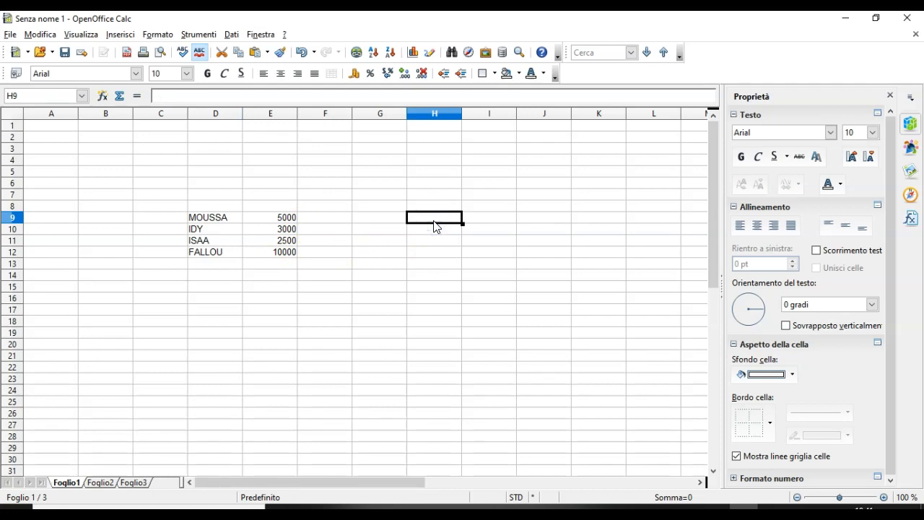
type("TO")
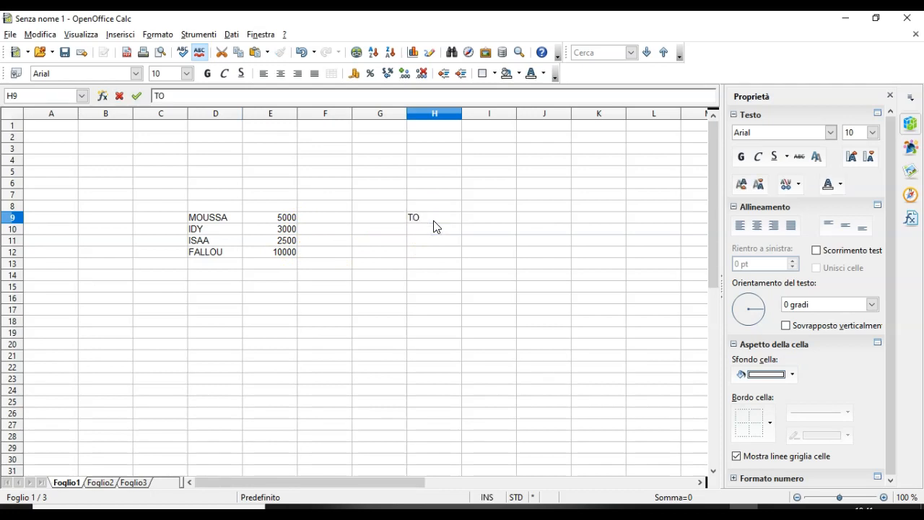
type("TAL")
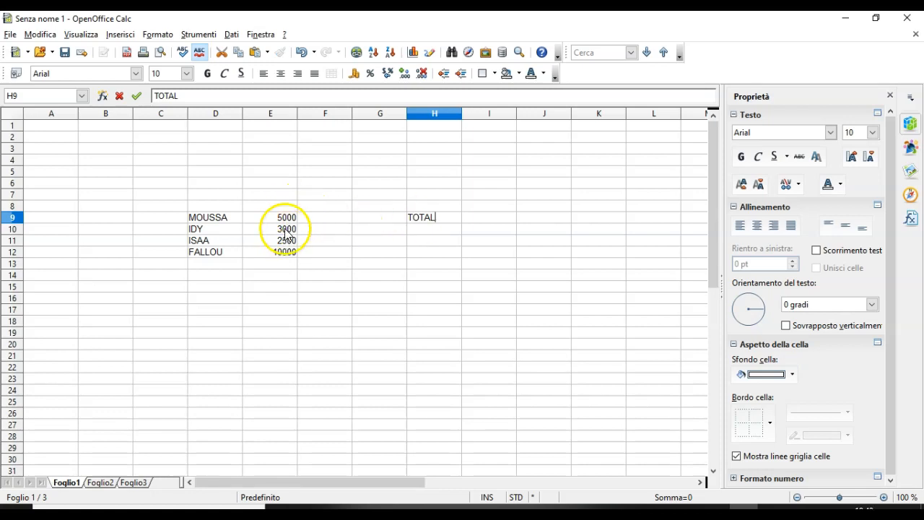
Sum the four amounts in cell I9 with the formula =SOMMA(E9:E12) and check the formula behind the result
left_click(498, 218)
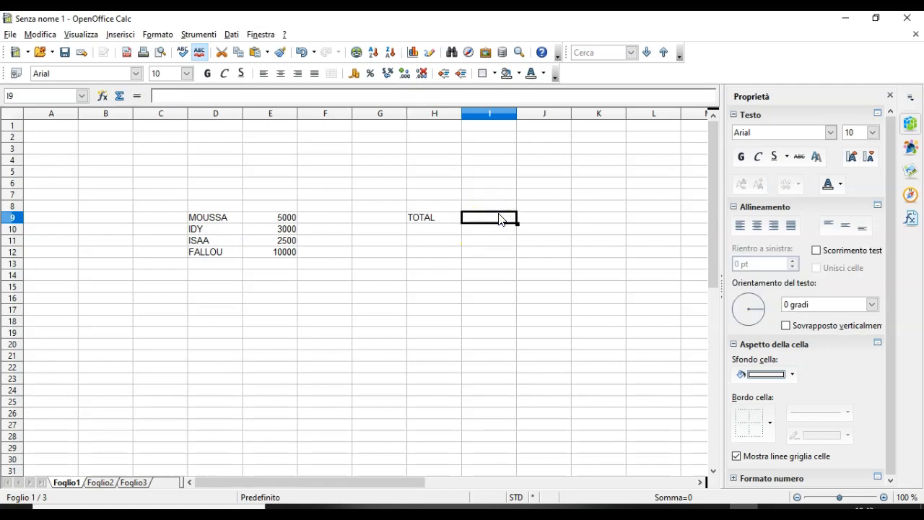
type("=")
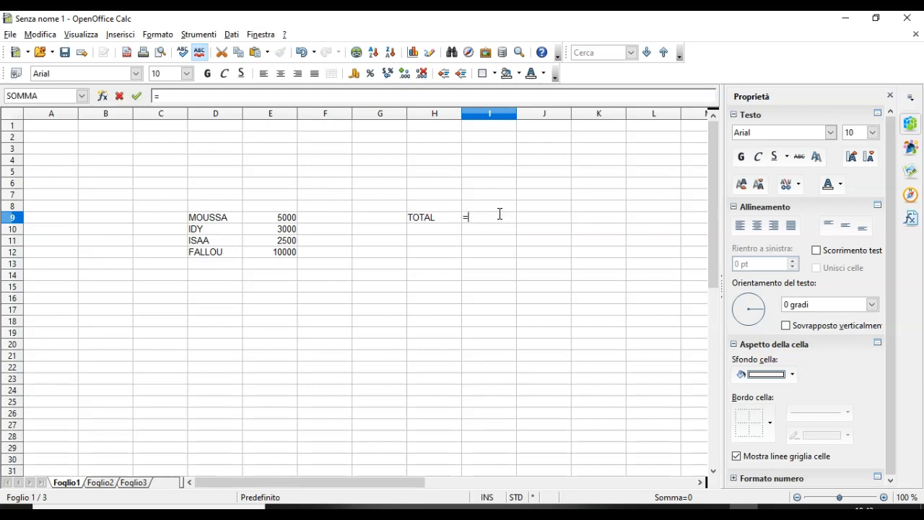
type("SOMM")
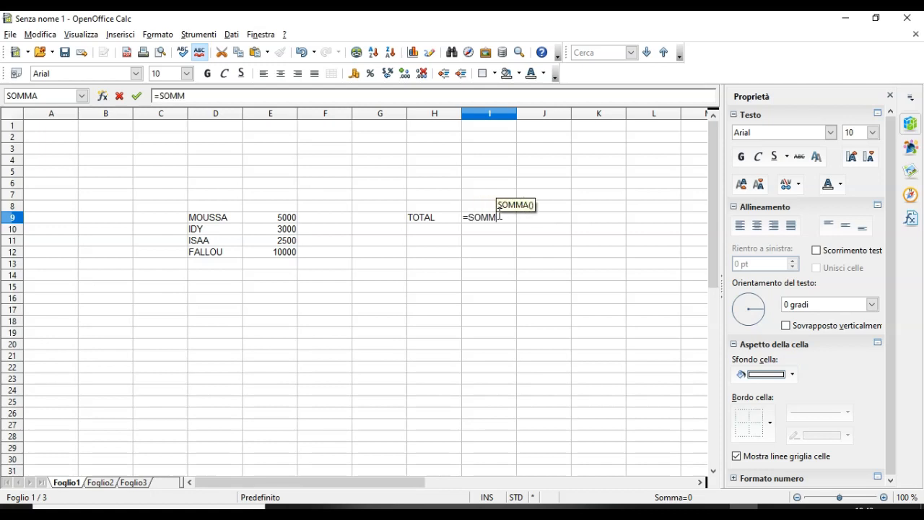
type("A")
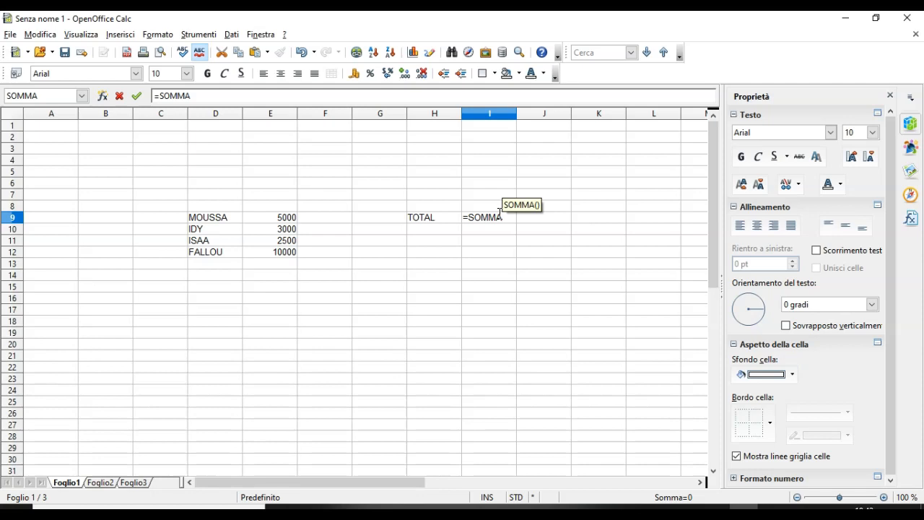
left_click(500, 214)
type("(")
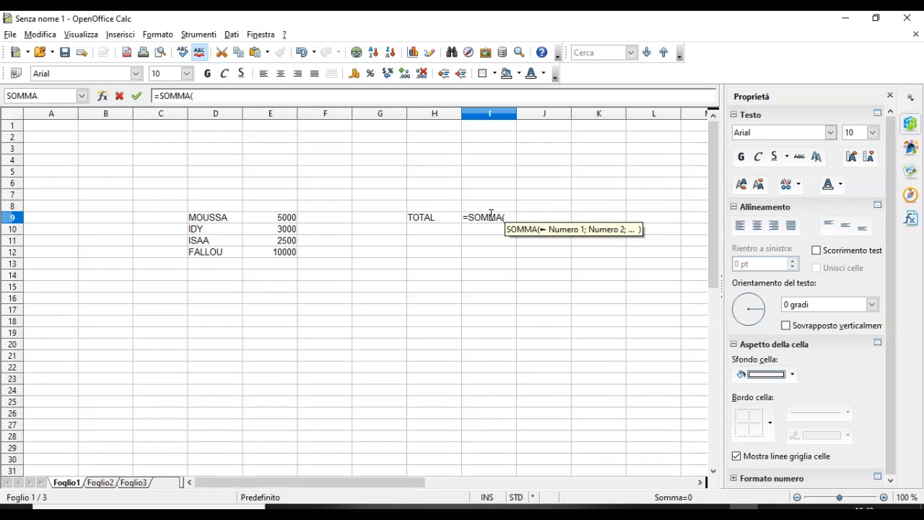
left_click(284, 222)
left_click_drag(284, 222, 283, 256)
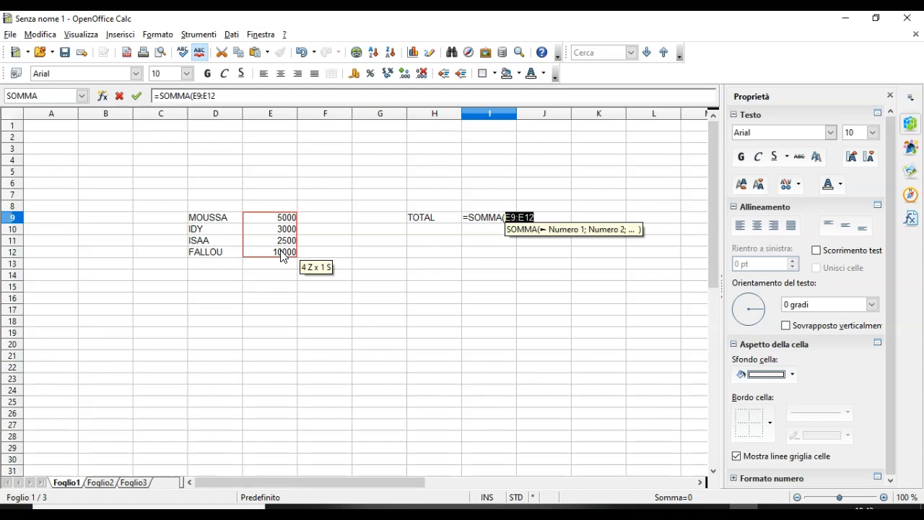
type(")")
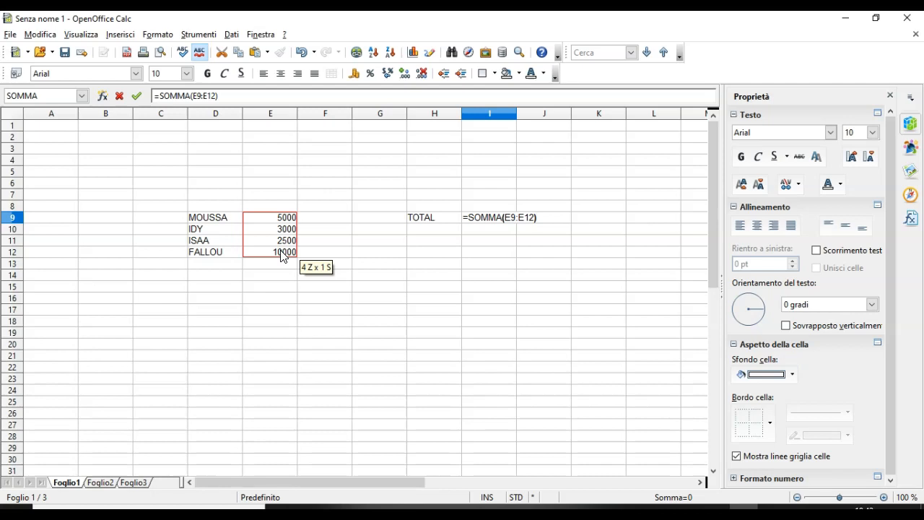
key("Return")
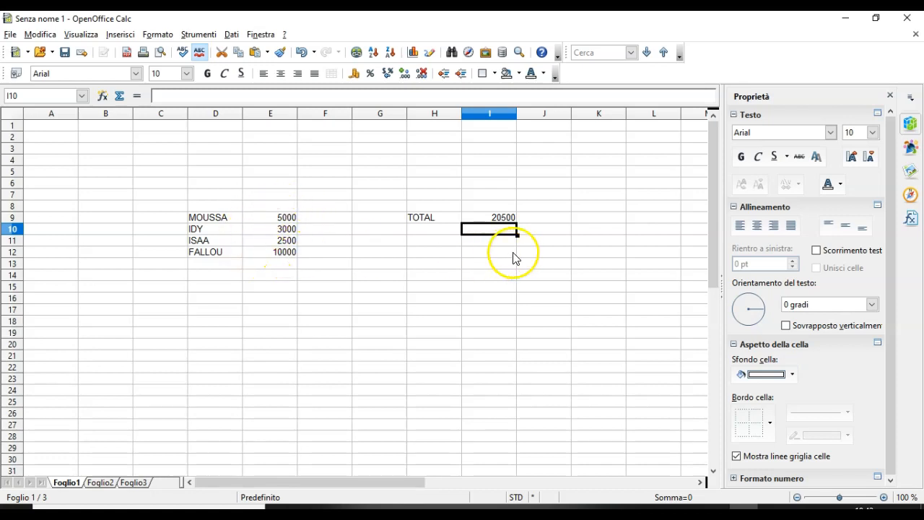
left_click(500, 217)
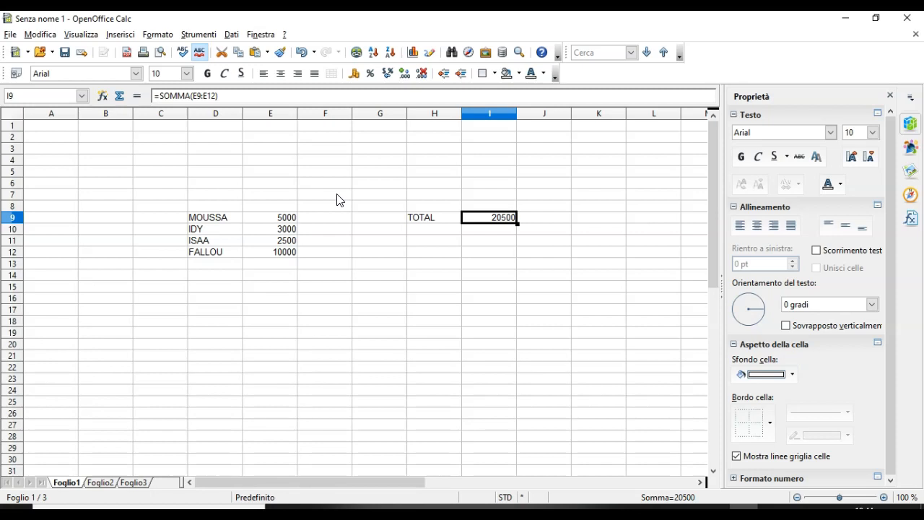
left_click(29, 490)
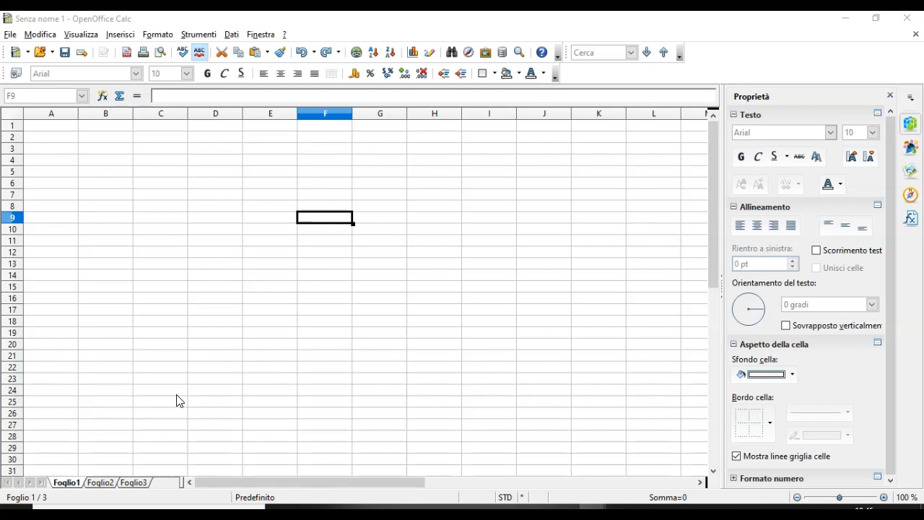
key("ctrl+s")
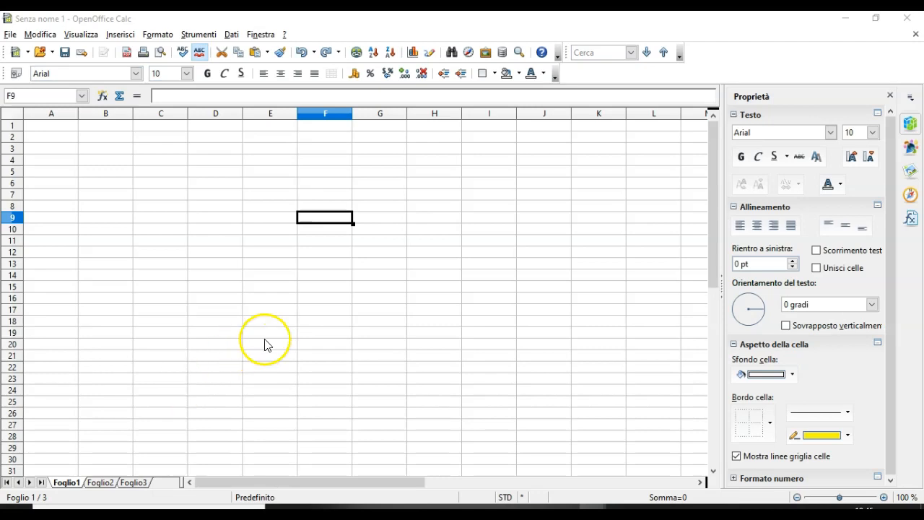
left_click(278, 309)
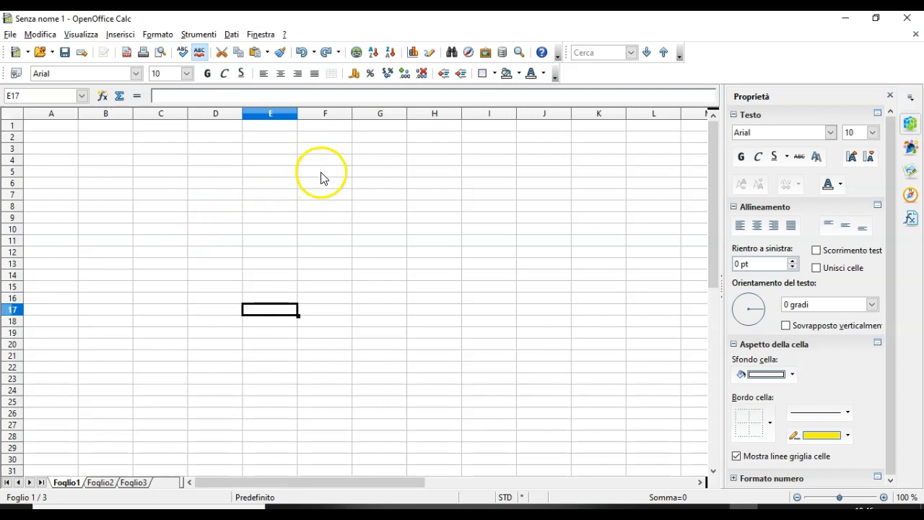
Merge the cell range F5:H7 into a single cell
mouse_move(321, 172)
left_mouse_down()
mouse_move(347, 178)
mouse_move(338, 174)
left_mouse_up()
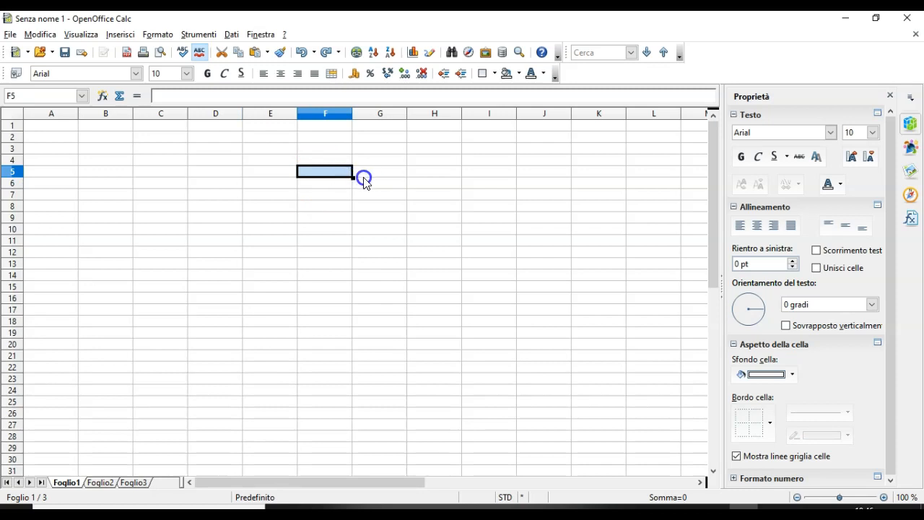
left_click(403, 181)
left_click_drag(329, 178, 441, 192)
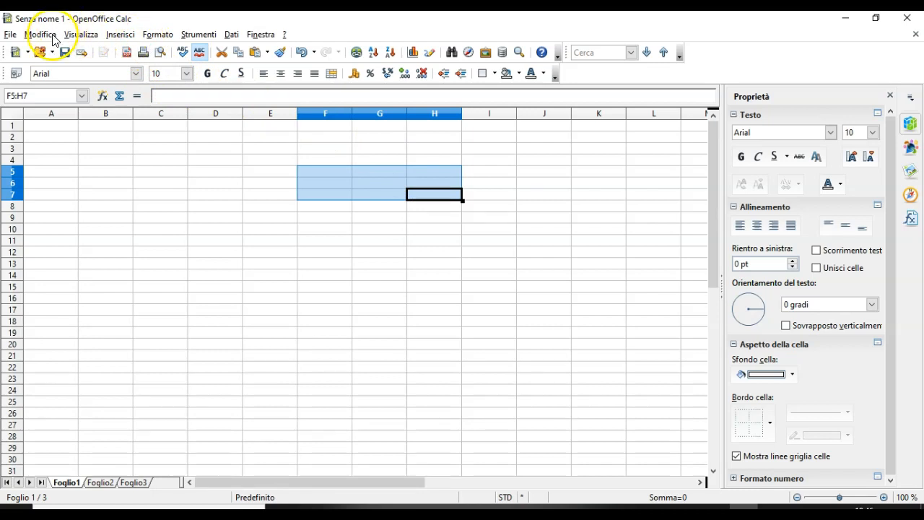
left_click(156, 38)
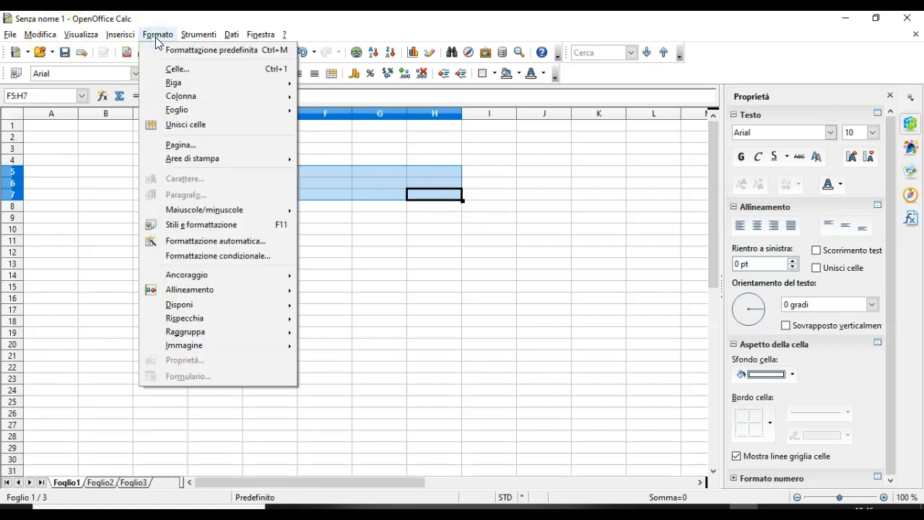
left_click(175, 125)
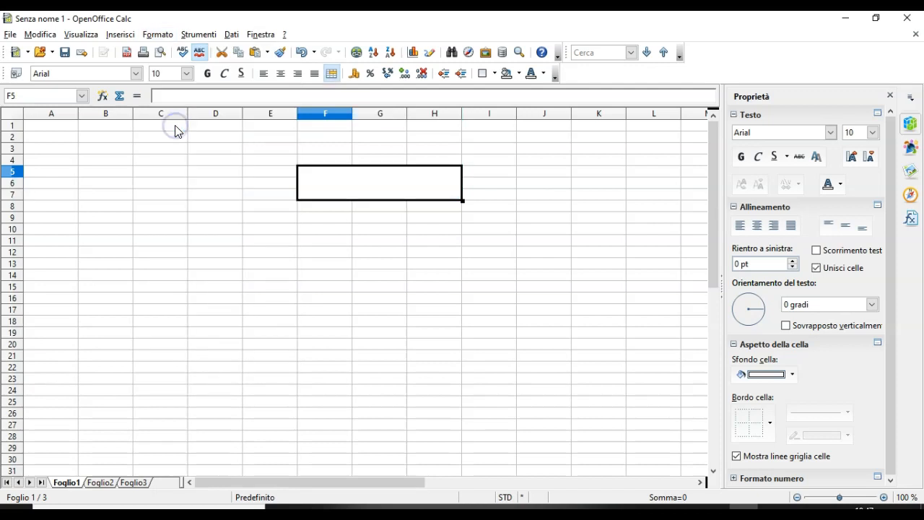
left_click(381, 217)
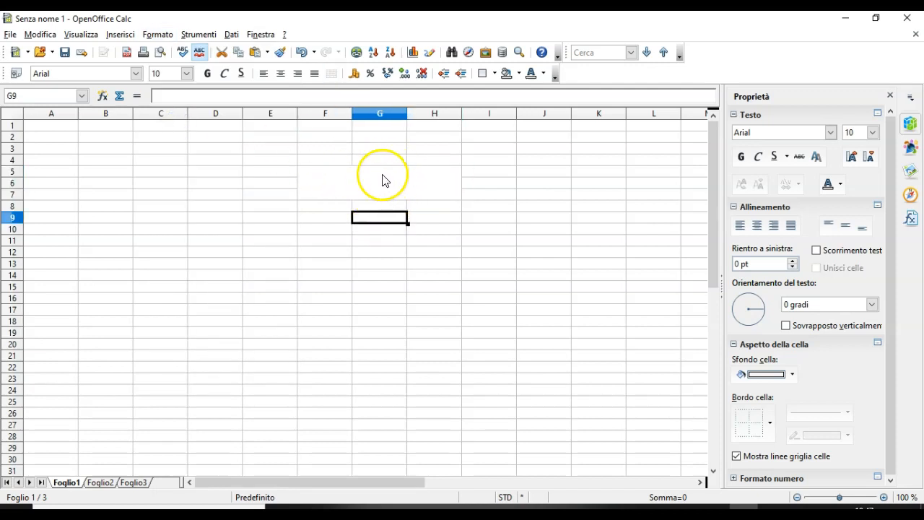
Enter the title DAHIRA in the merged cell at F5 and center it horizontally
left_click(354, 187)
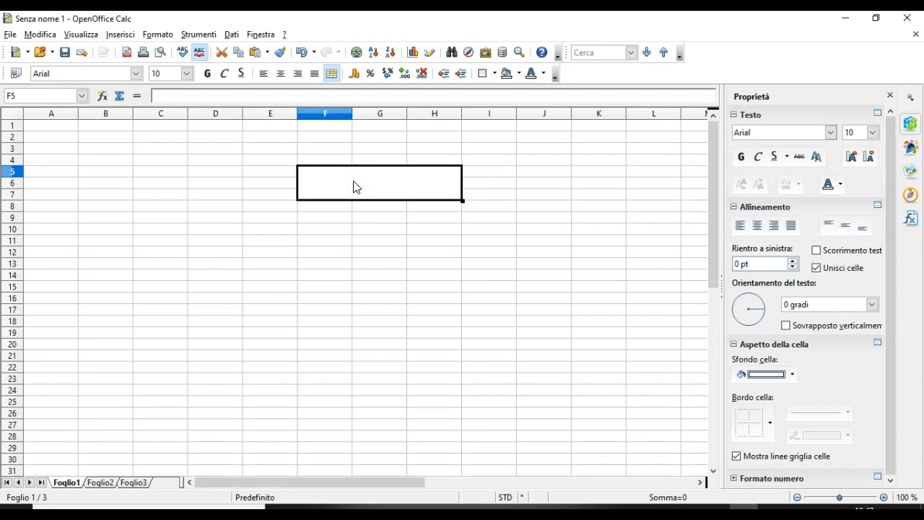
double_click(354, 186)
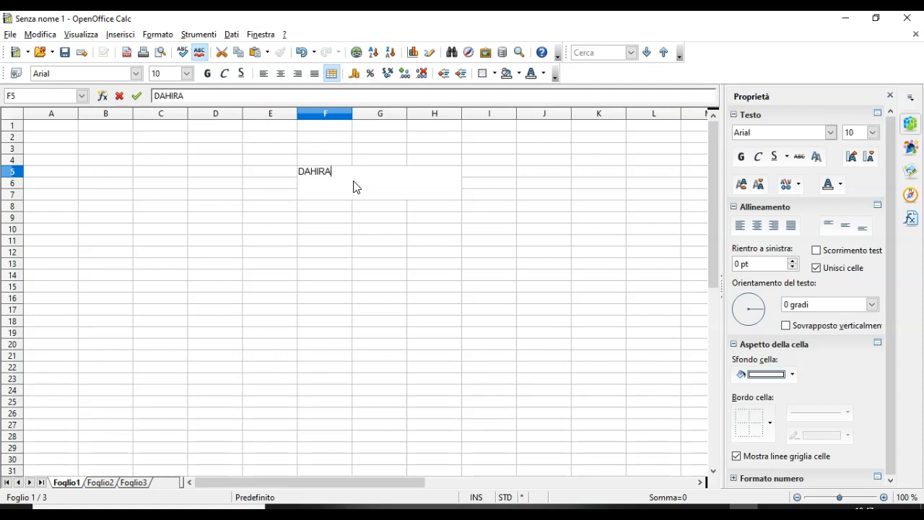
type("DAHIRA")
left_click(316, 176)
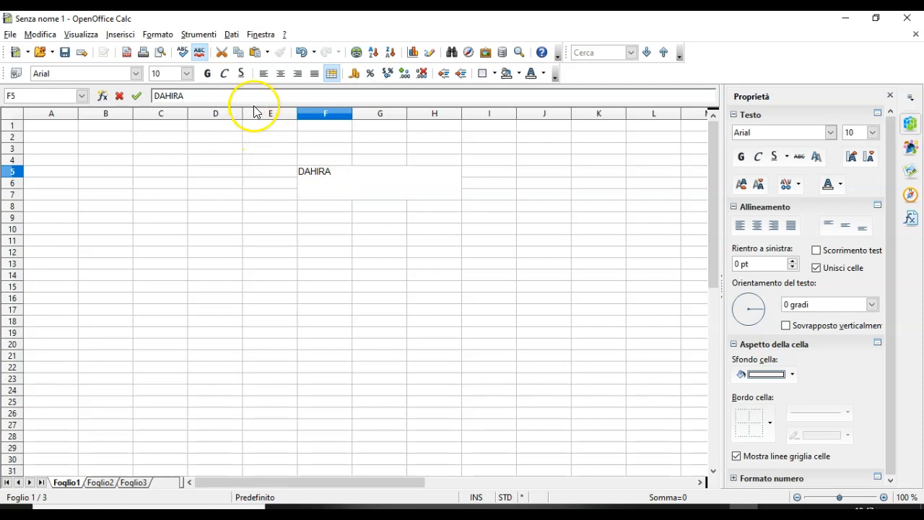
left_click(281, 75)
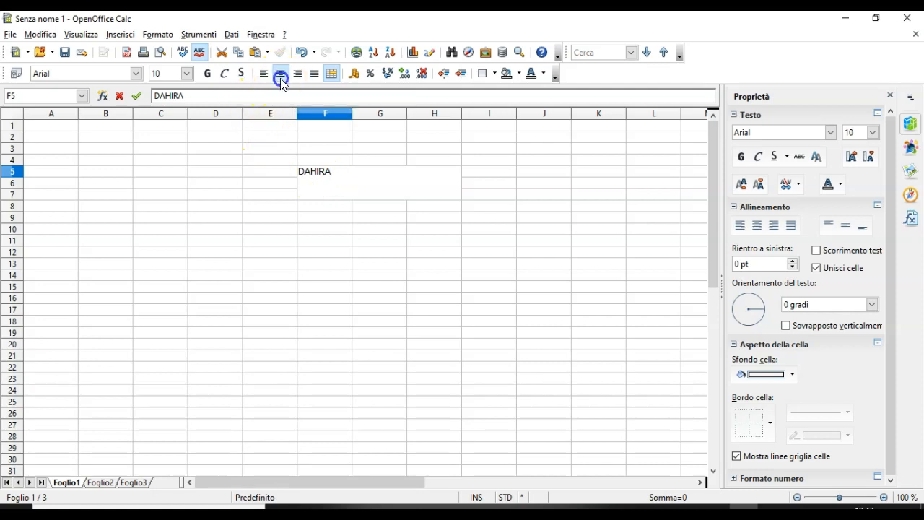
left_click(228, 77)
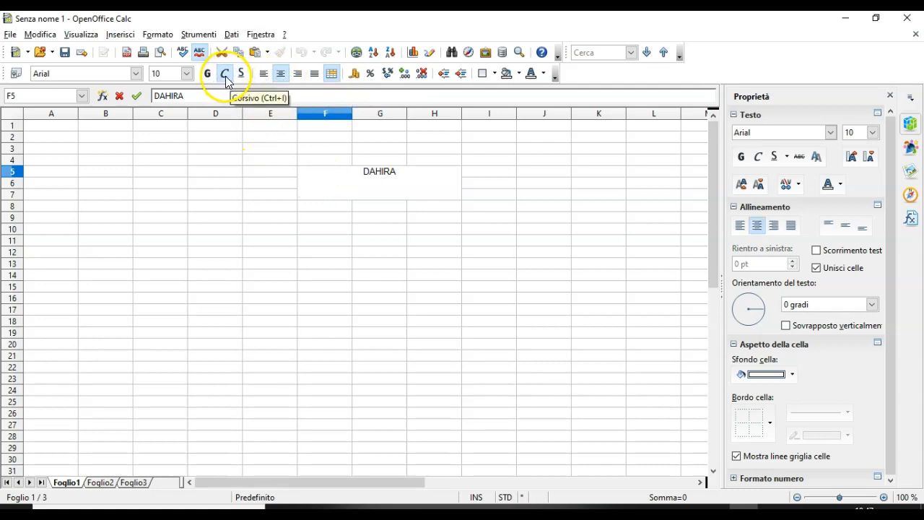
Select the title text DAHIRA in the merged cell and set its font size to 15
left_click(189, 74)
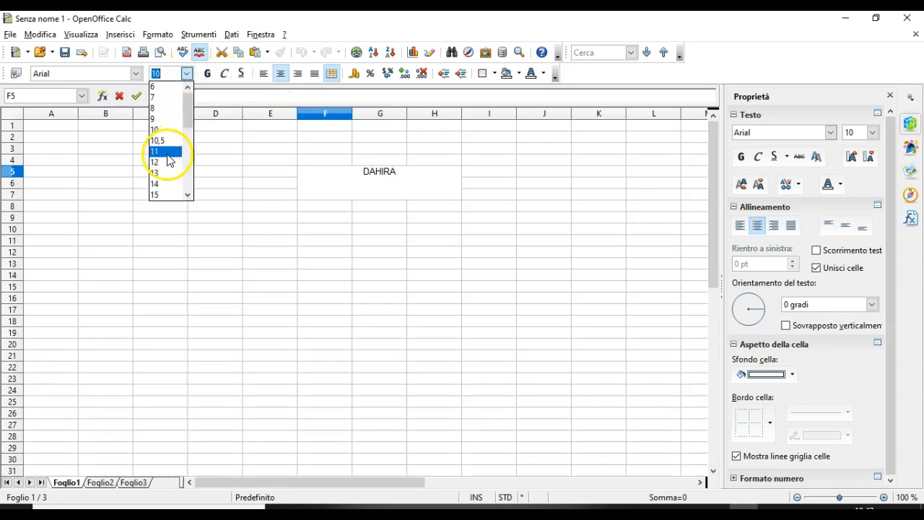
left_click(157, 193)
double_click(375, 172)
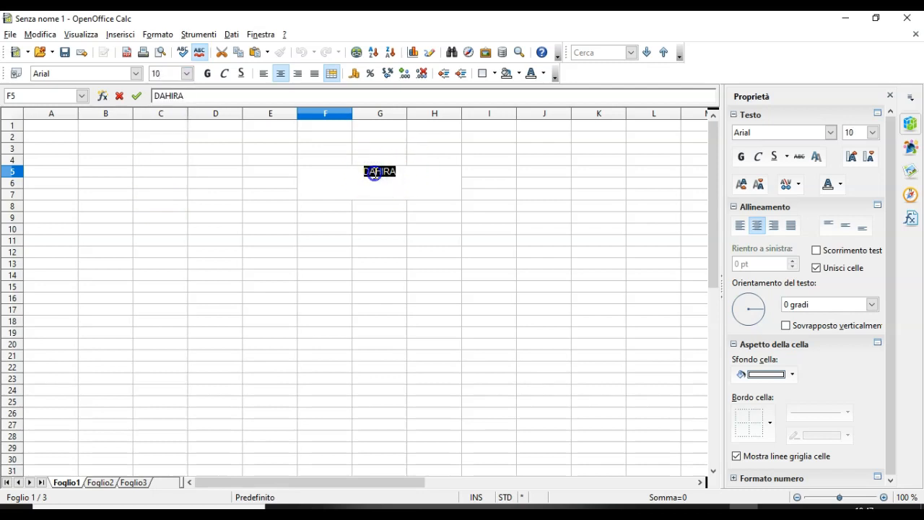
left_click(186, 75)
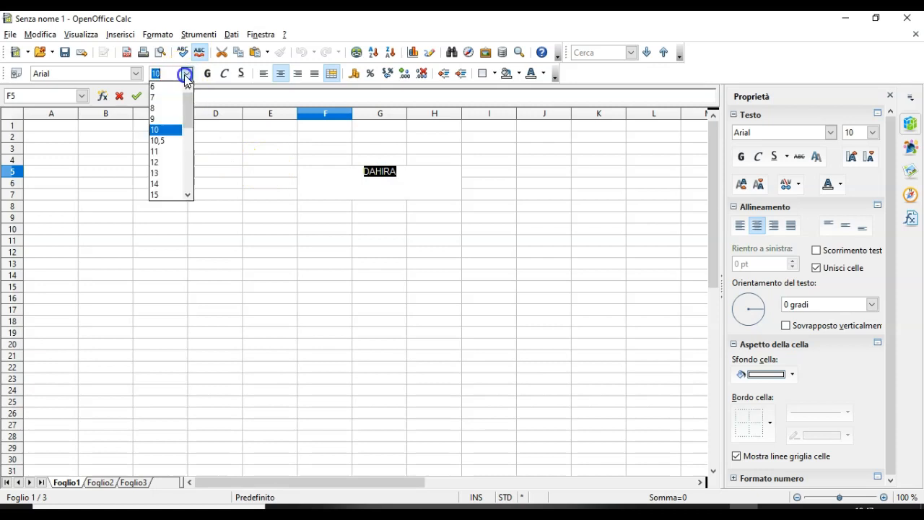
left_click(167, 195)
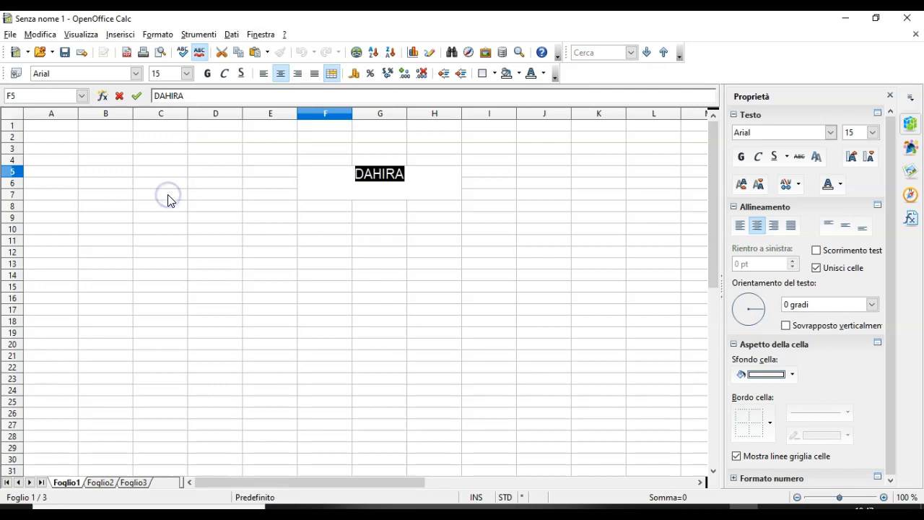
Enlarge the selected DAHIRA title to font size 36 and finish editing the merged cell
left_click(186, 73)
left_click_drag(187, 143, 189, 165)
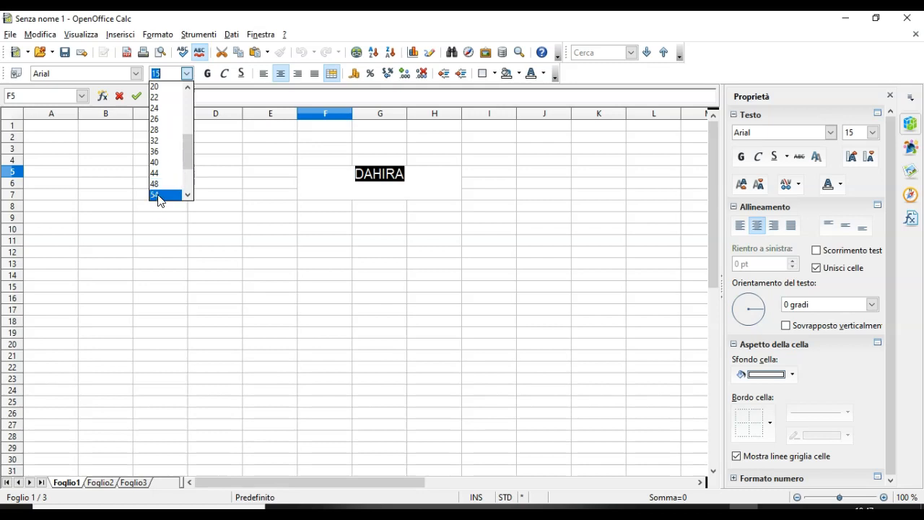
left_click(158, 152)
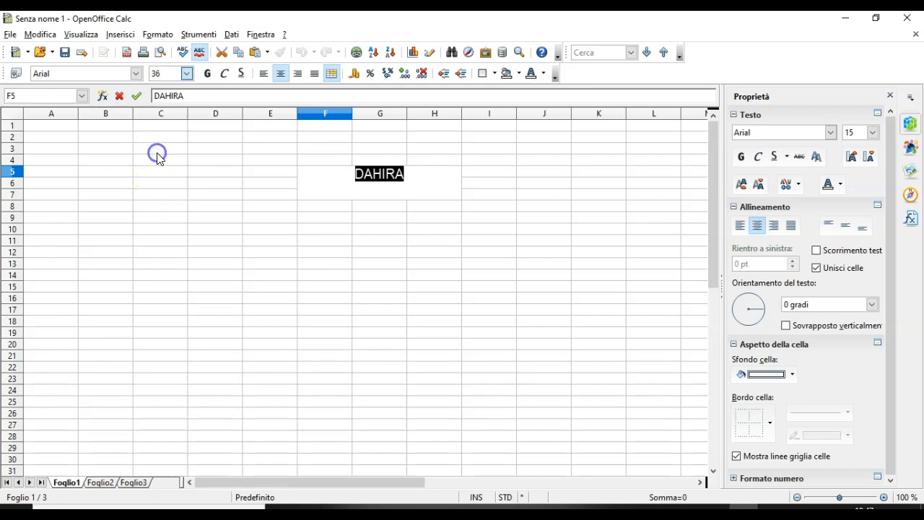
left_click(413, 257)
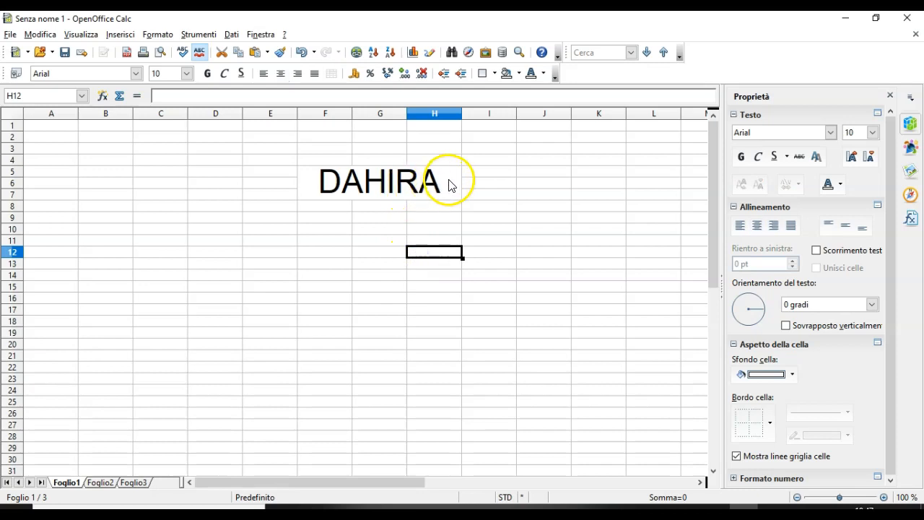
Select the DAHIRA title text in the merged cell and try to change its font color
left_click(400, 179)
double_click(368, 180)
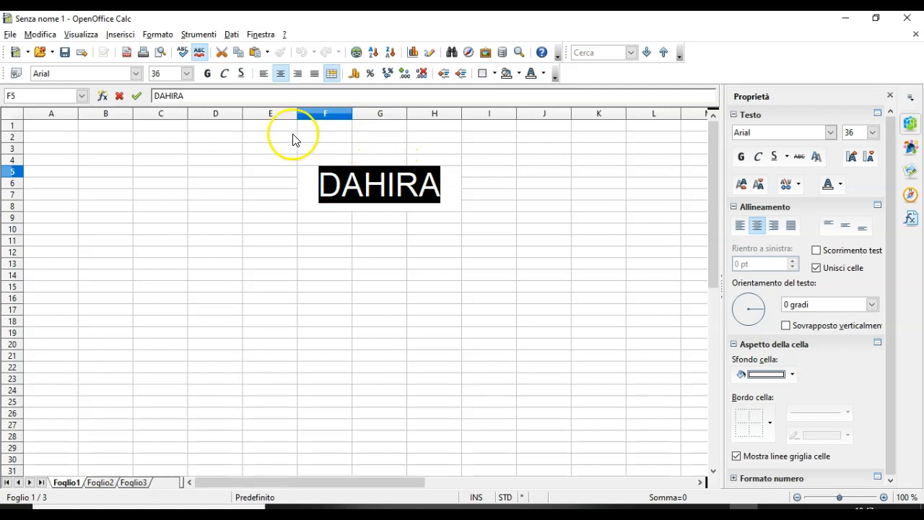
left_click(545, 74)
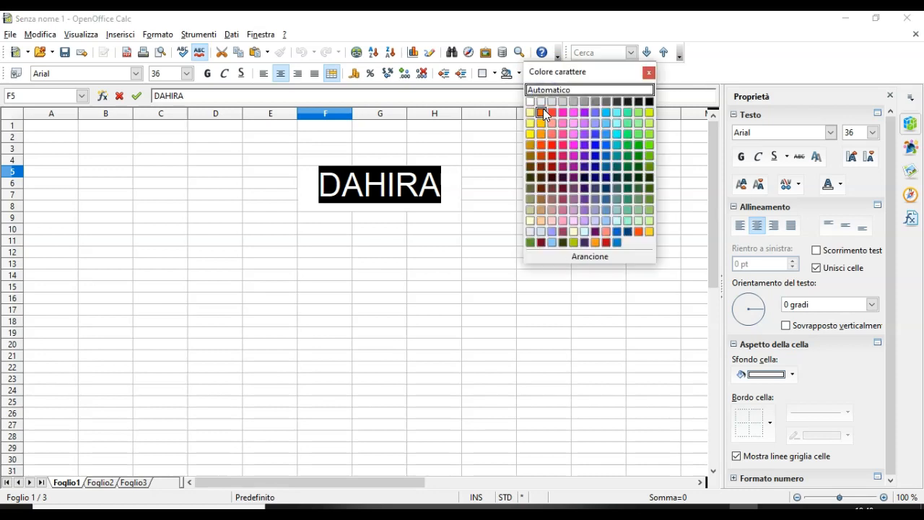
left_click(563, 114)
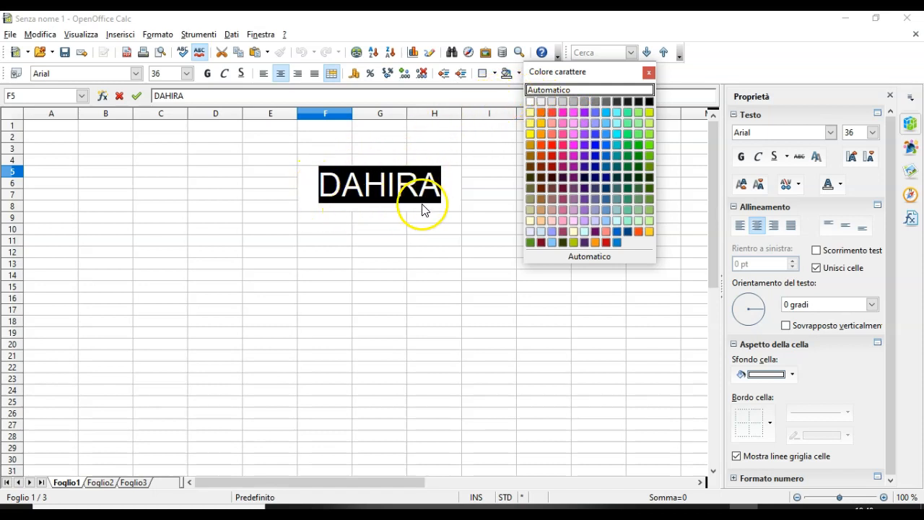
Give the merged cell containing the DAHIRA title a pale yellow background and finish editing it
left_click(507, 75)
left_click(507, 75)
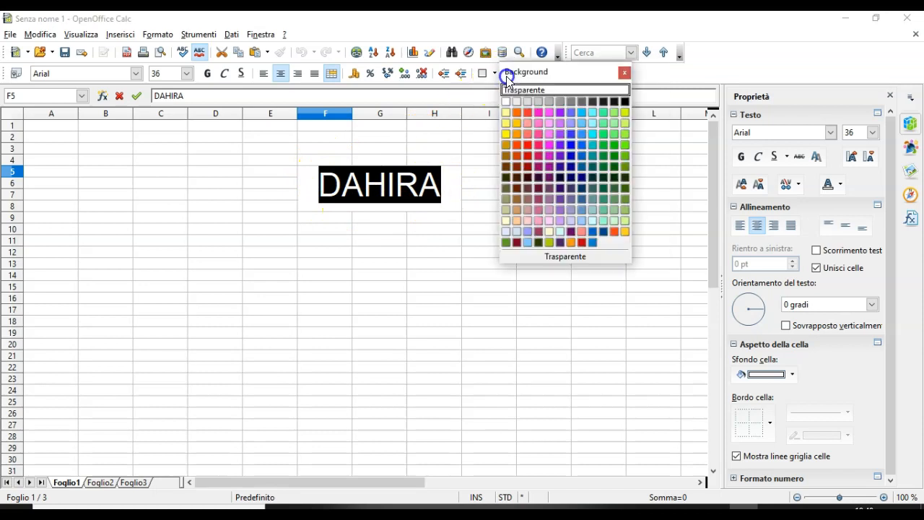
left_click(507, 114)
left_click(497, 247)
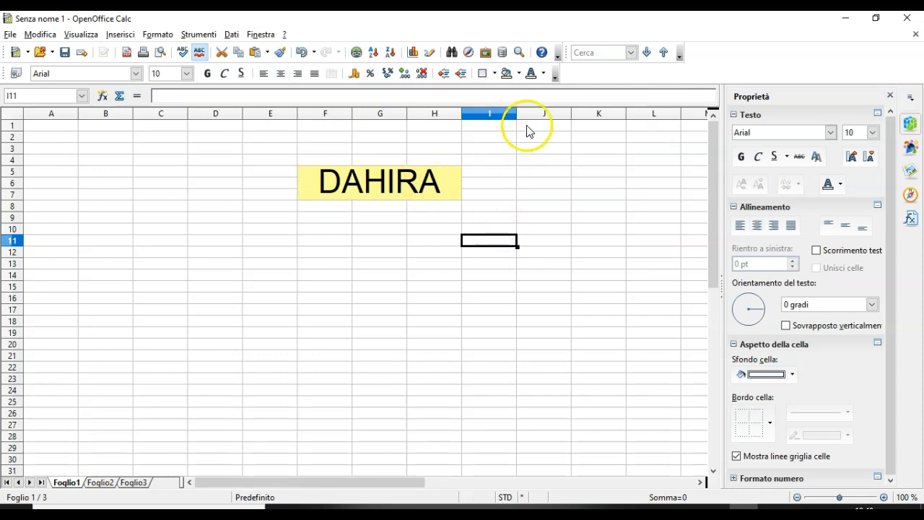
double_click(420, 176)
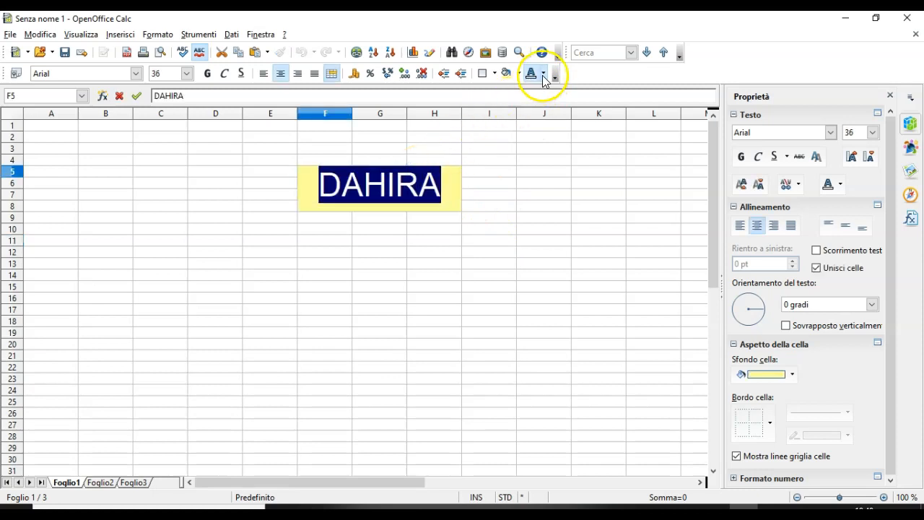
left_click(450, 250)
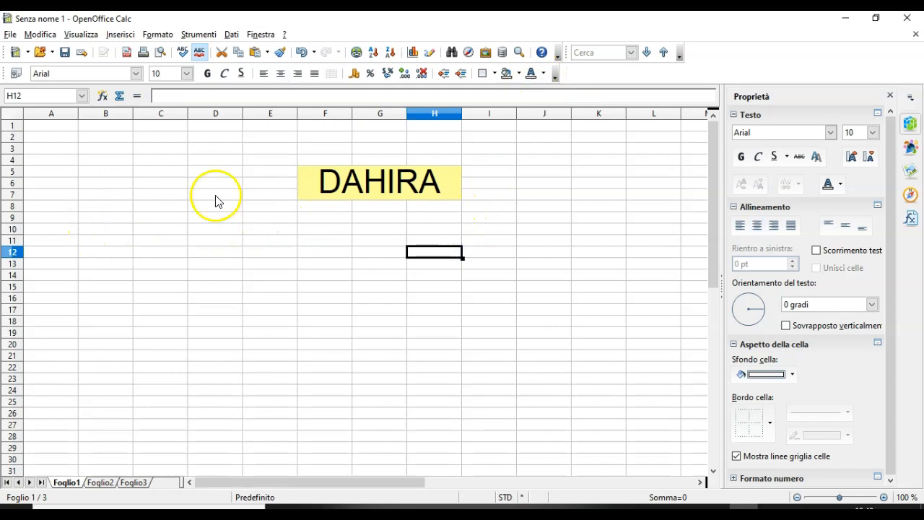
Increase the height of row 10 to a little more than twice that of the neighboring rows
left_click(38, 231)
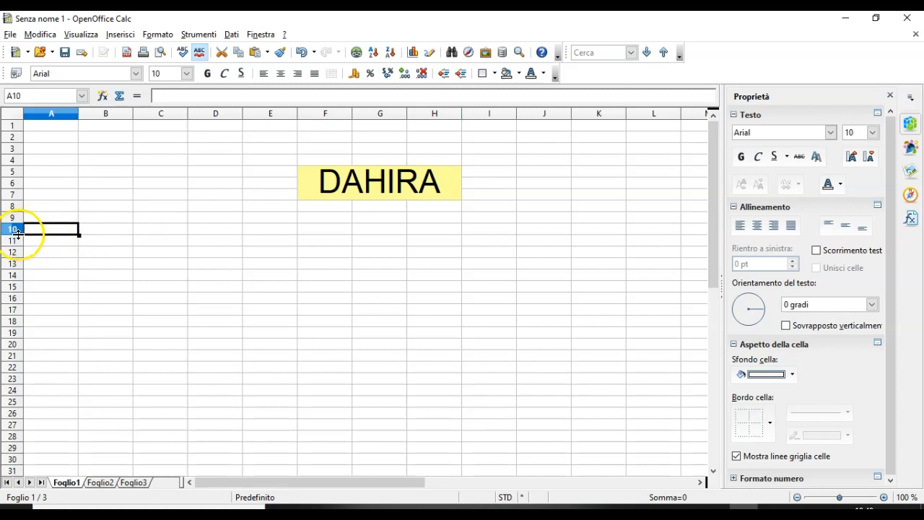
left_click_drag(15, 235, 17, 245)
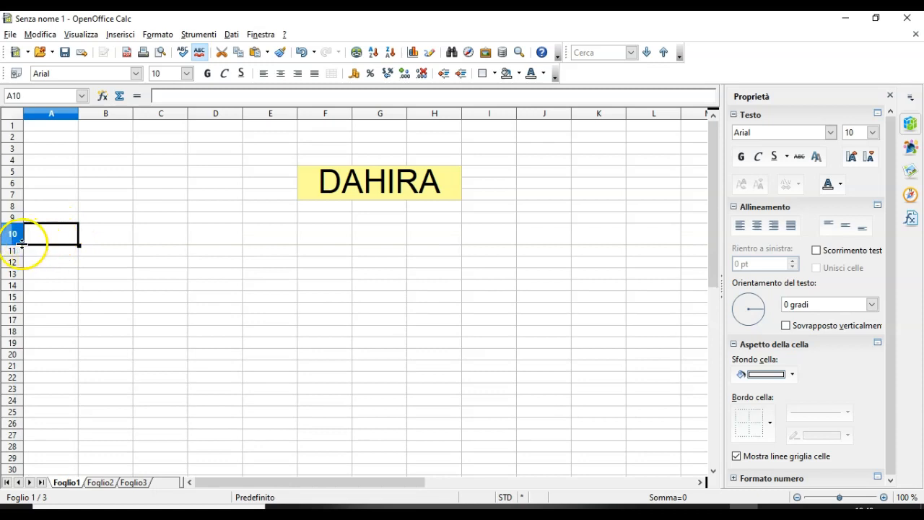
left_click_drag(16, 246, 17, 250)
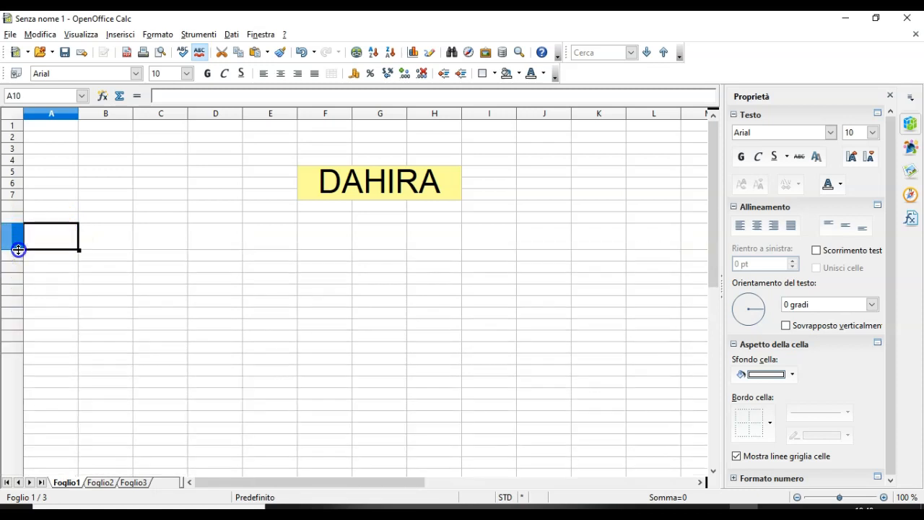
Enter the numbers 1, 2 and 3 one below the other in cells B10 to B12
left_click(112, 241)
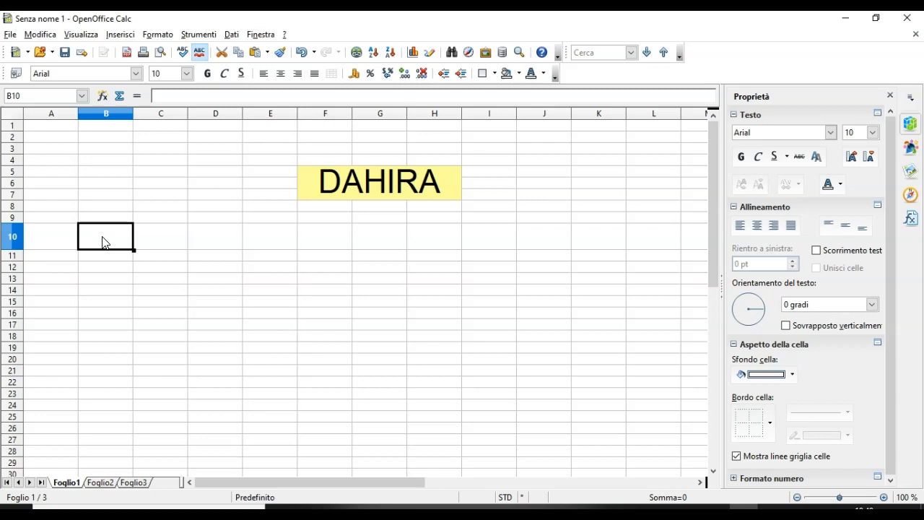
type("1")
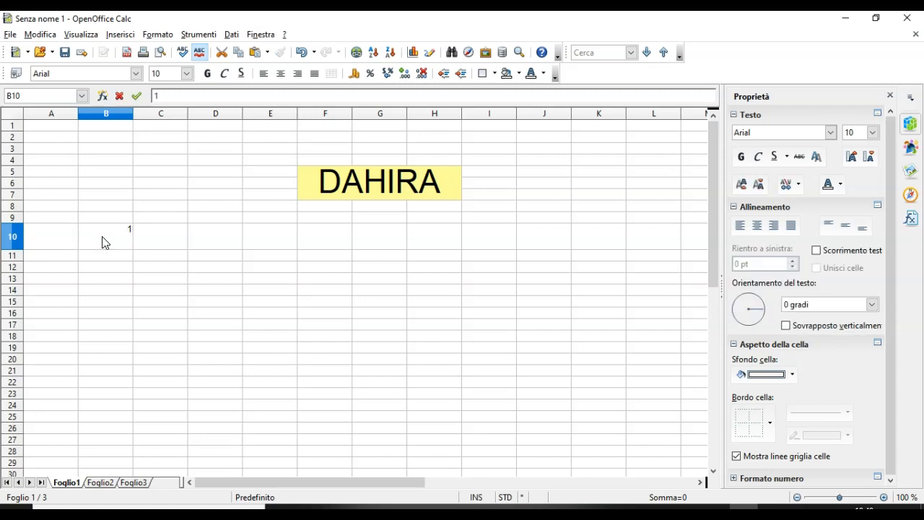
key("Return")
type("2")
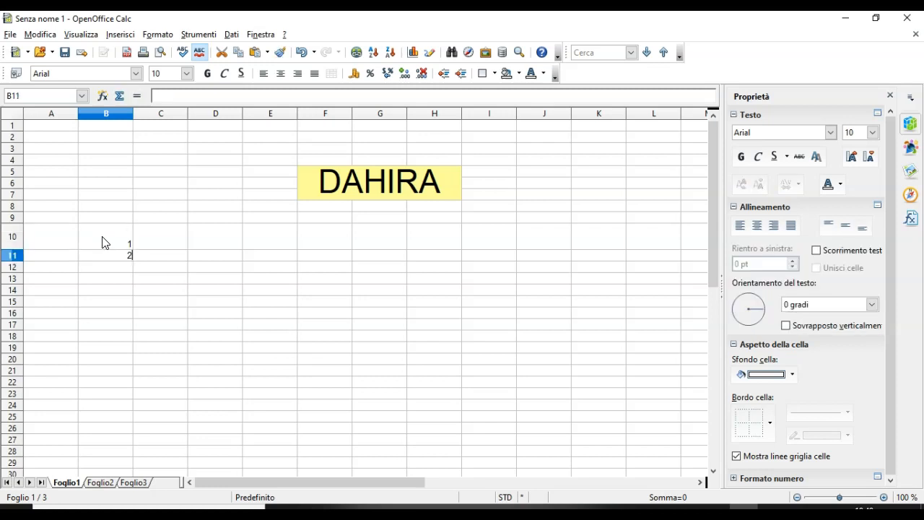
key("Return")
type("3")
key("Return")
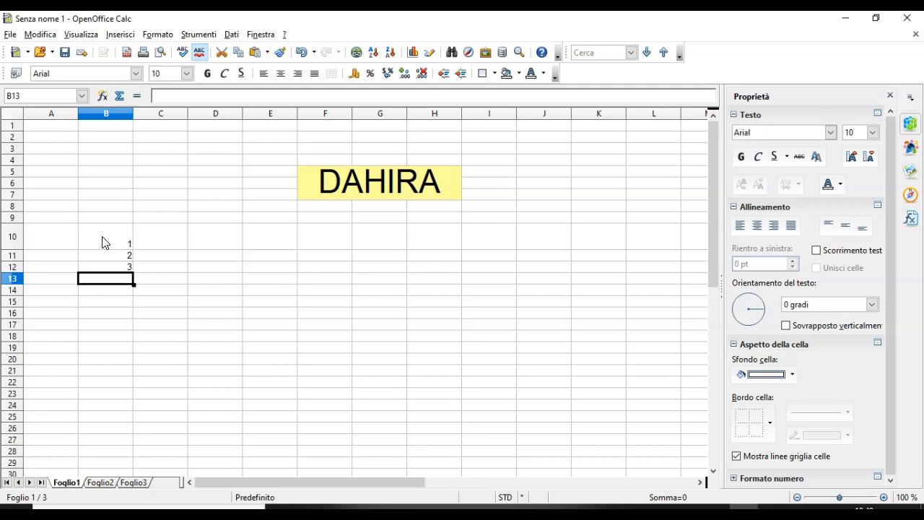
Extend the number series from B10:B12 down to cell B27 so it runs up to 18
left_click_drag(106, 242, 111, 268)
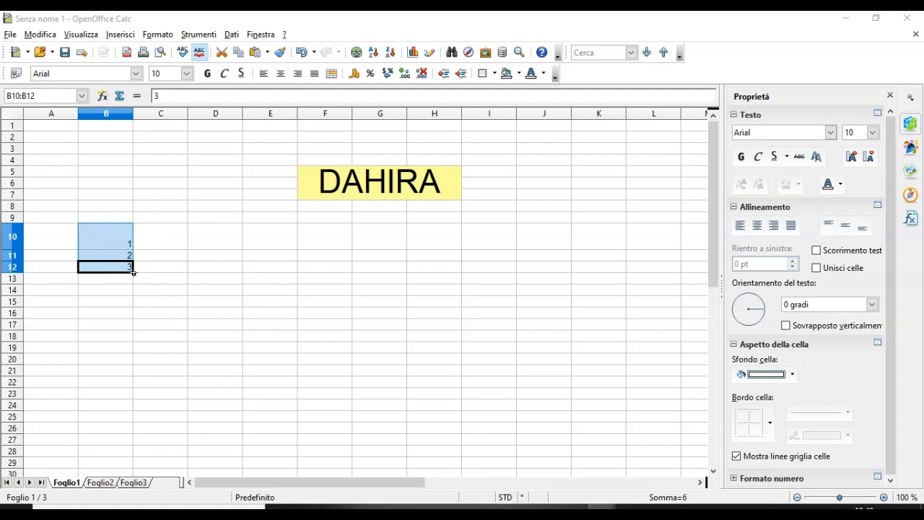
left_click_drag(133, 272, 134, 272)
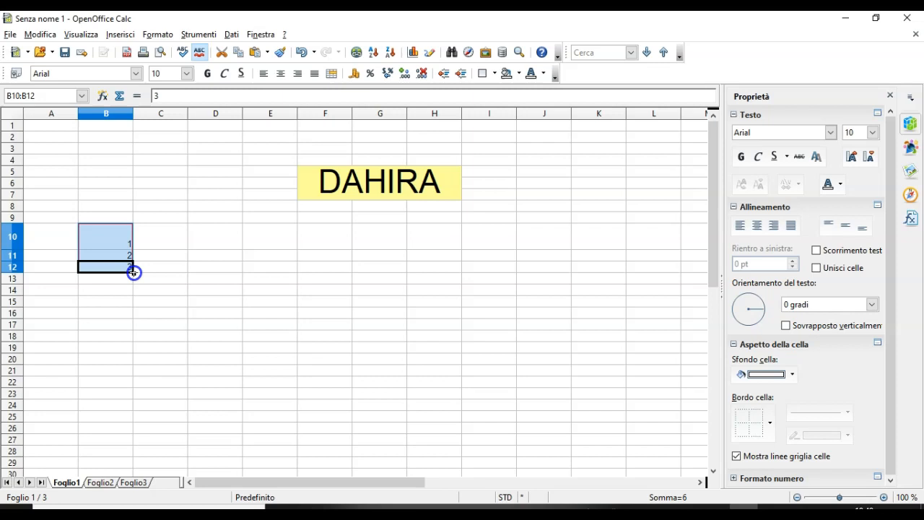
left_click_drag(133, 273, 132, 285)
left_click_drag(132, 286, 116, 449)
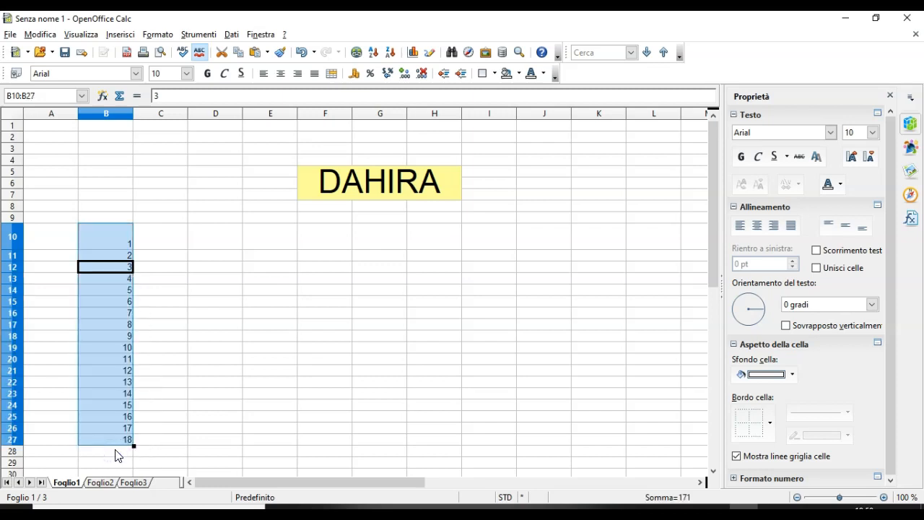
left_click(203, 289)
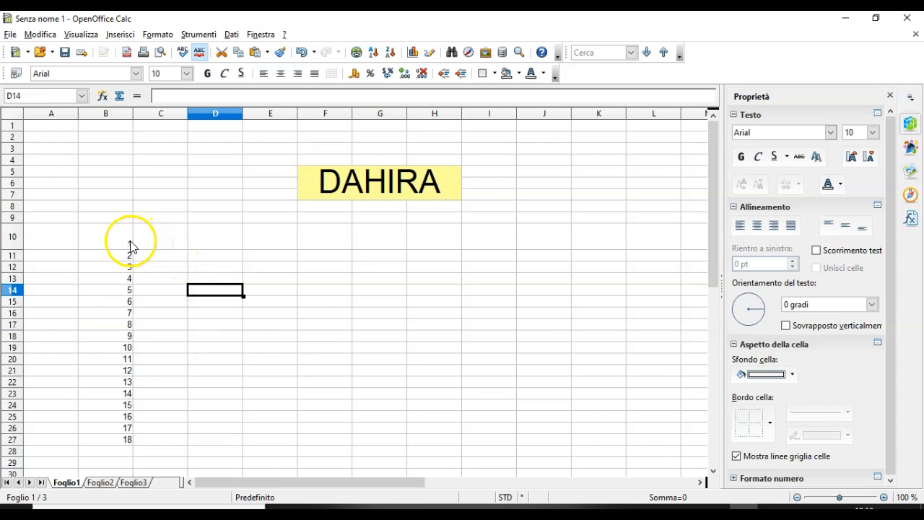
Align the numbers in cells B10 to B27 to the left
left_click_drag(124, 244, 121, 441)
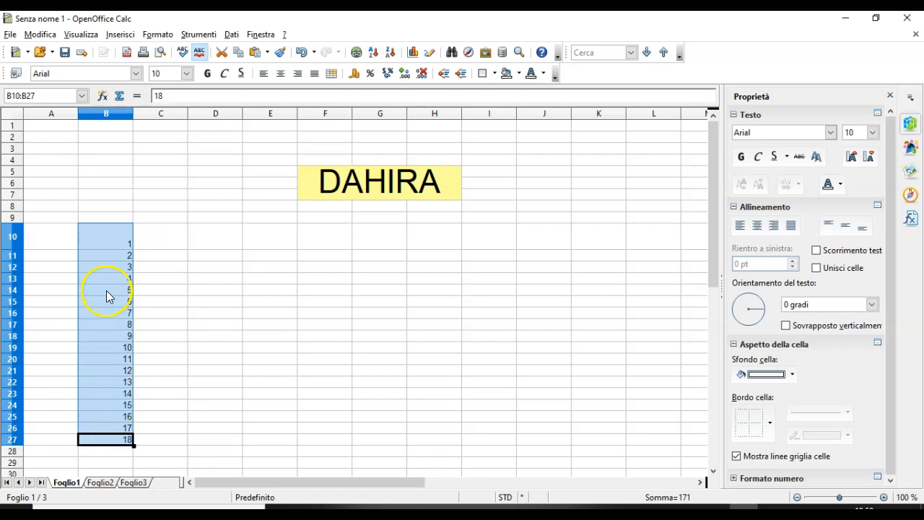
left_click(263, 74)
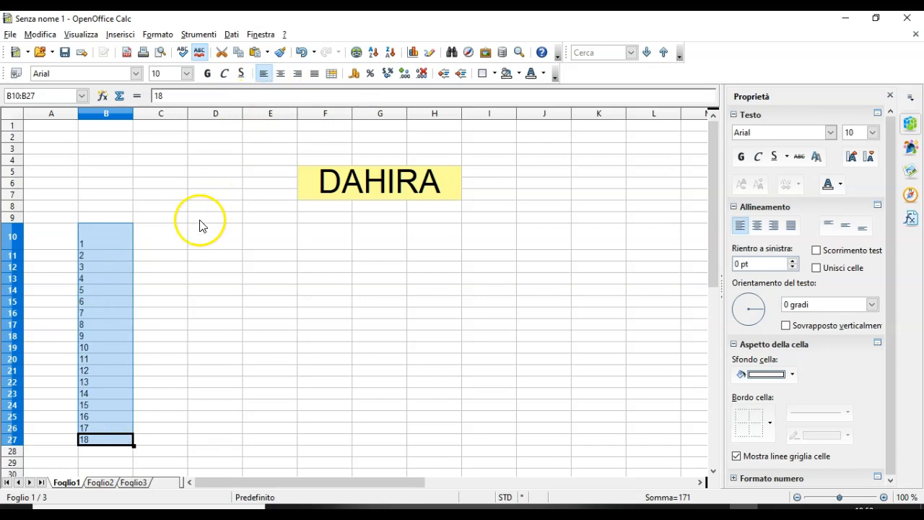
left_click(166, 244)
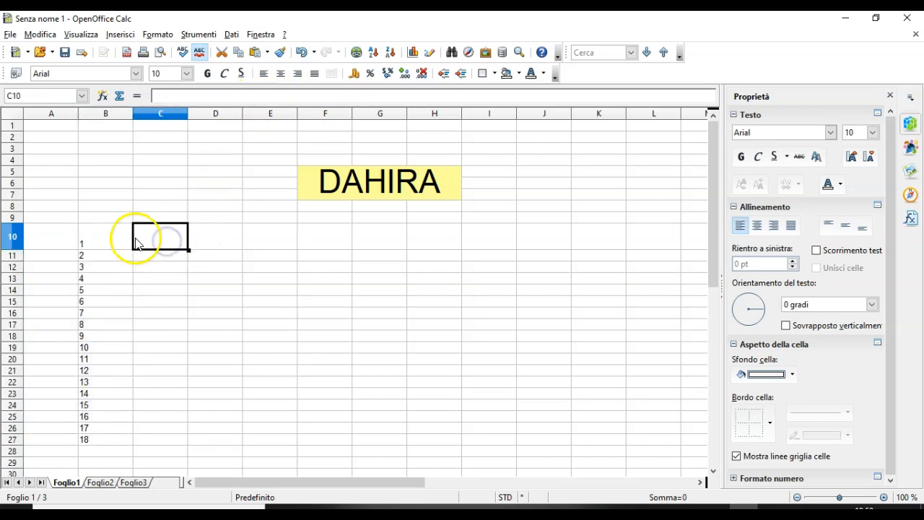
Enter the heading PARTICIPANT in cell C10
left_click(161, 244)
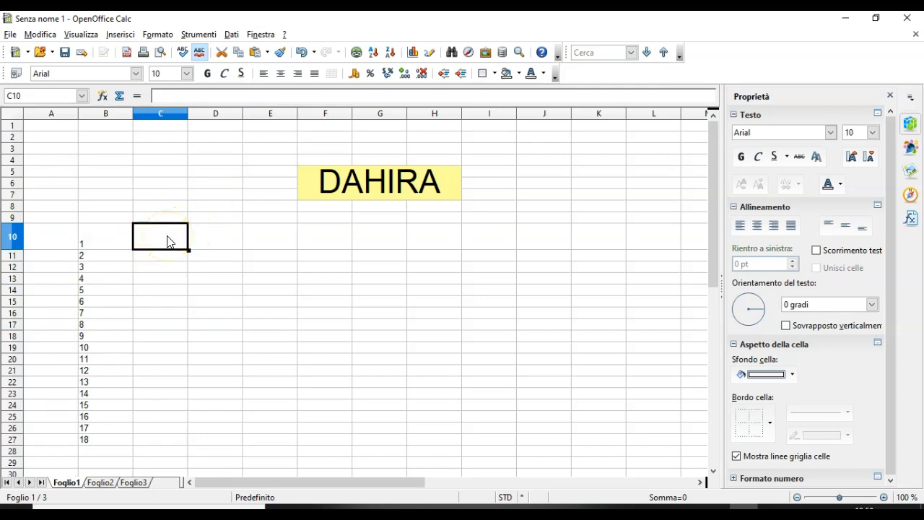
type("PARTICIPANT")
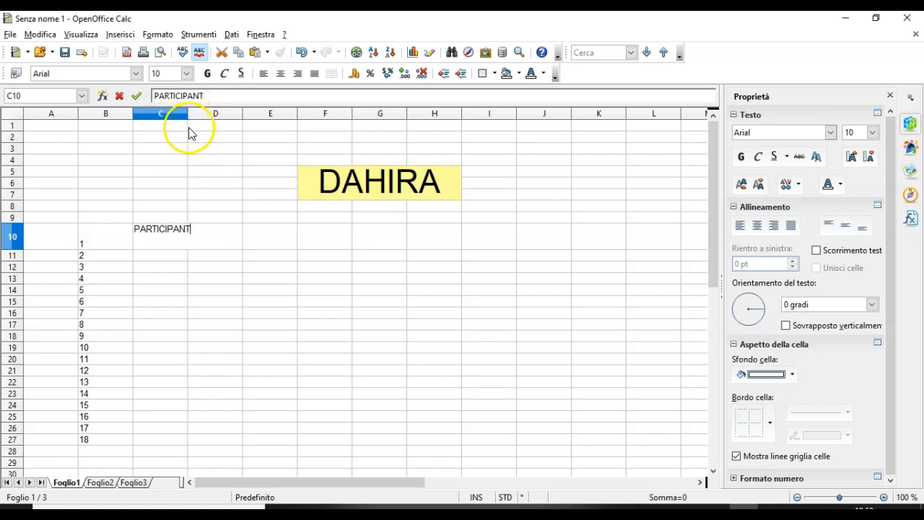
key("Return")
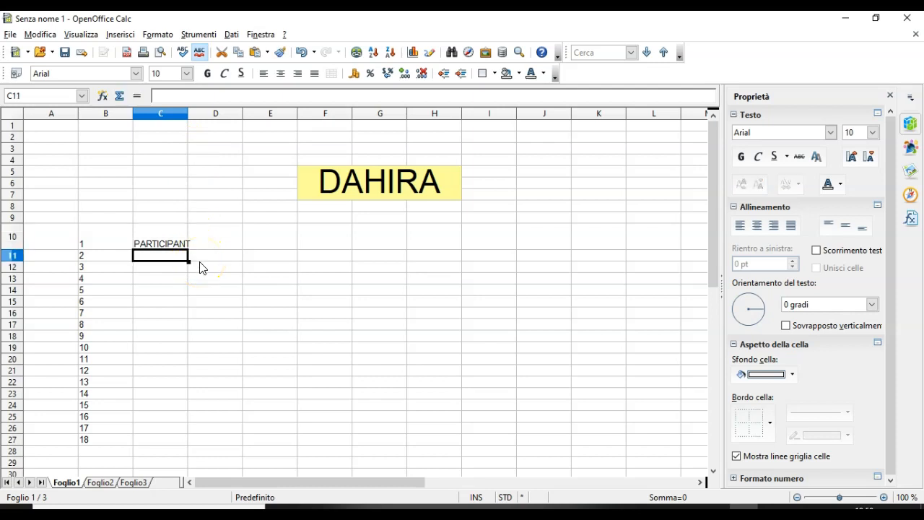
Widen column C until the PARTICIPANT heading fits, and center the heading horizontally in C10
left_click(153, 240)
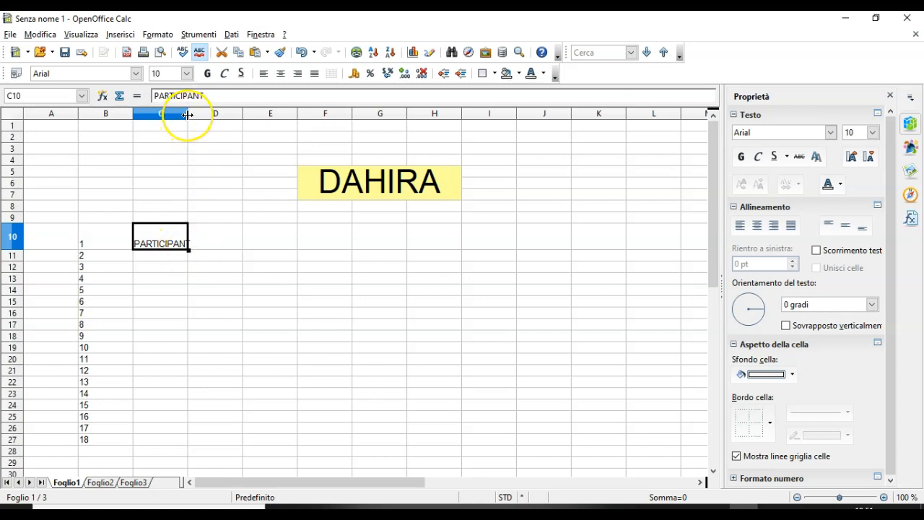
left_click_drag(187, 114, 207, 112)
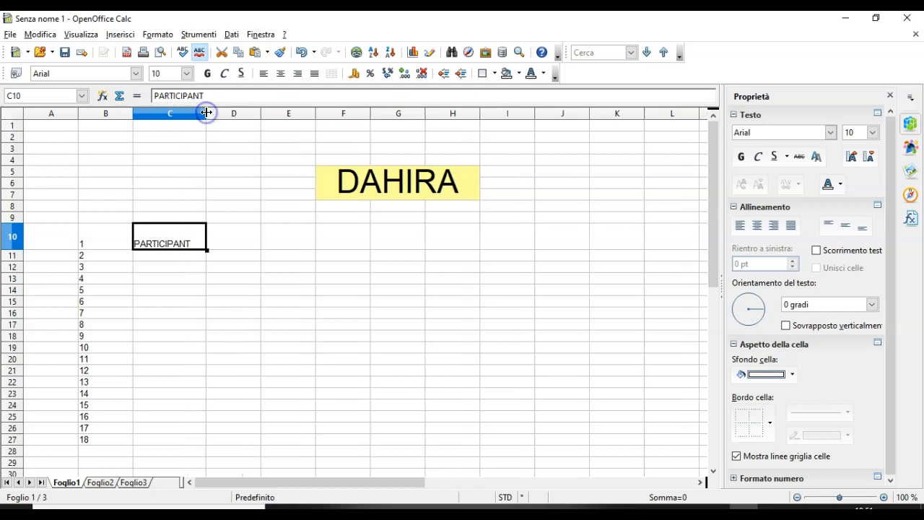
left_click(280, 74)
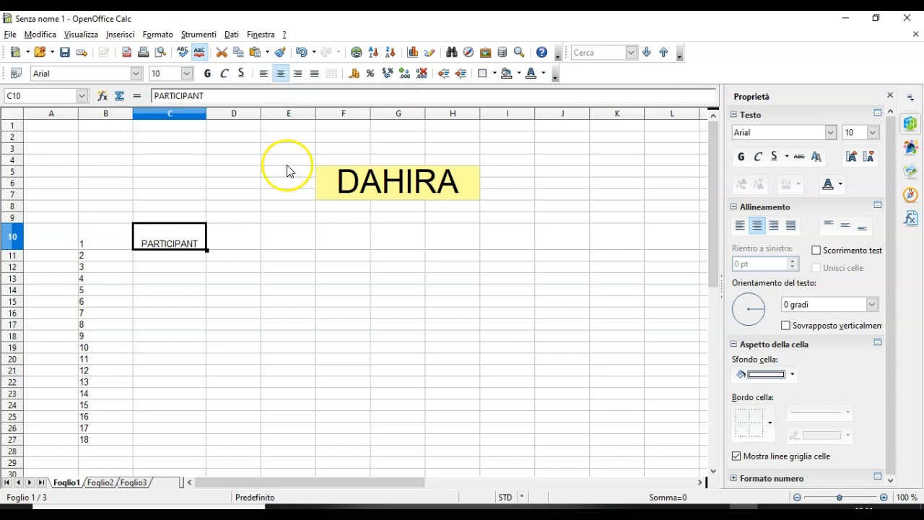
left_click(297, 292)
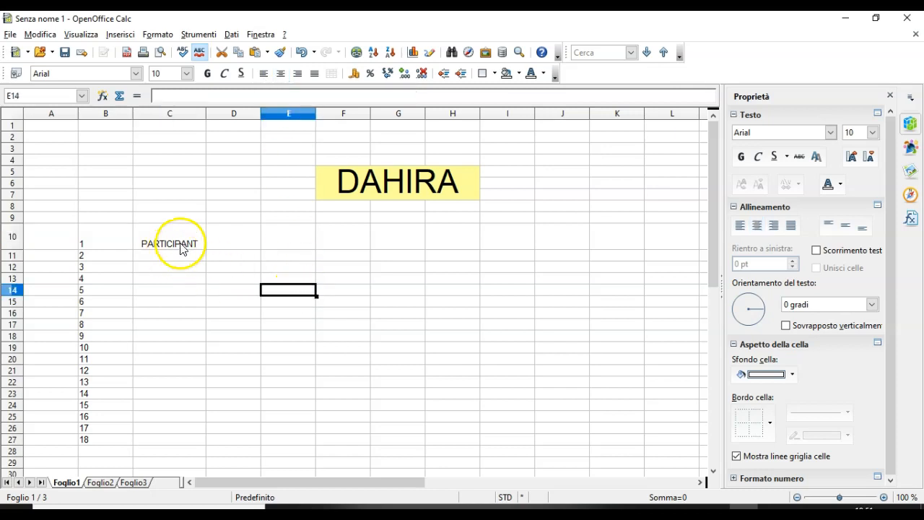
Enter the heading SOMME in cell D10 and center it horizontally
left_click(229, 241)
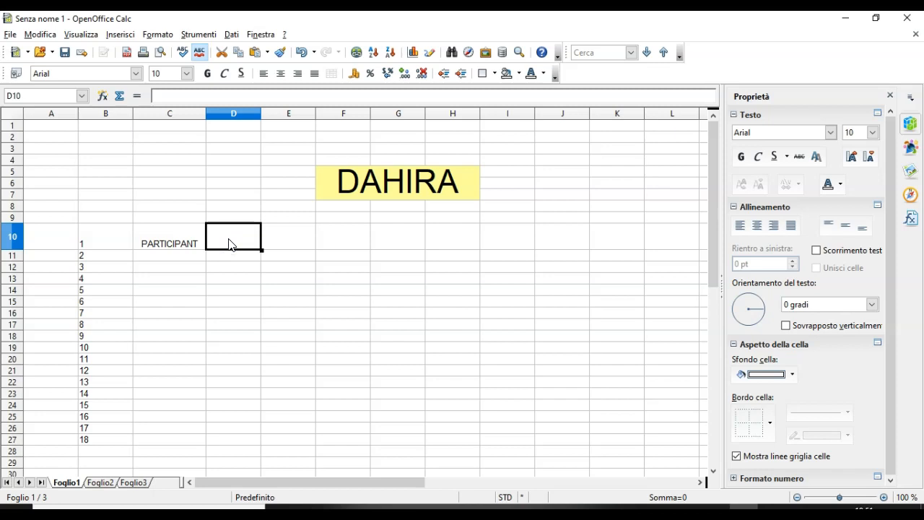
type("SOMME")
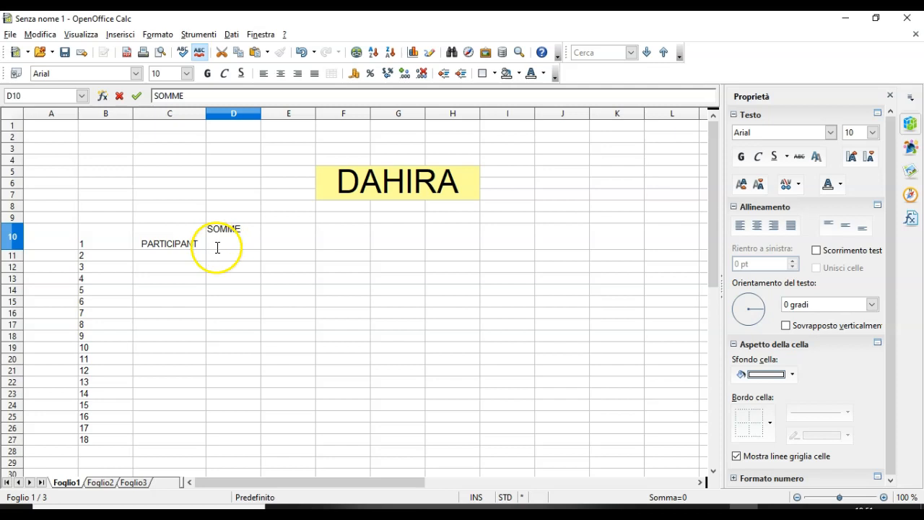
key("Return")
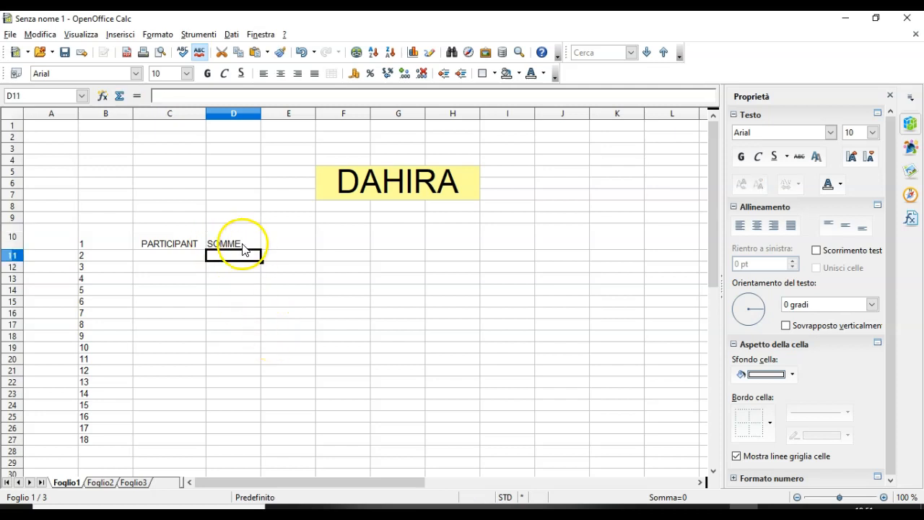
left_click(241, 244)
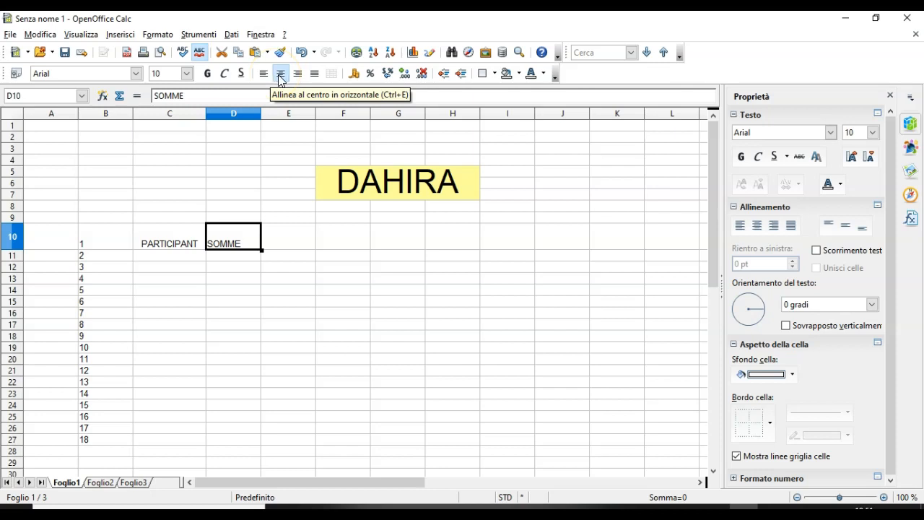
left_click(234, 238)
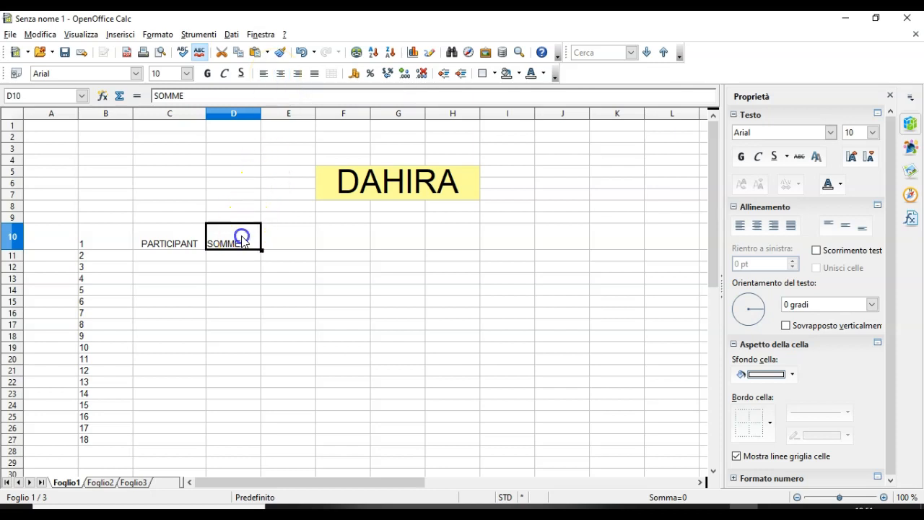
left_click(280, 74)
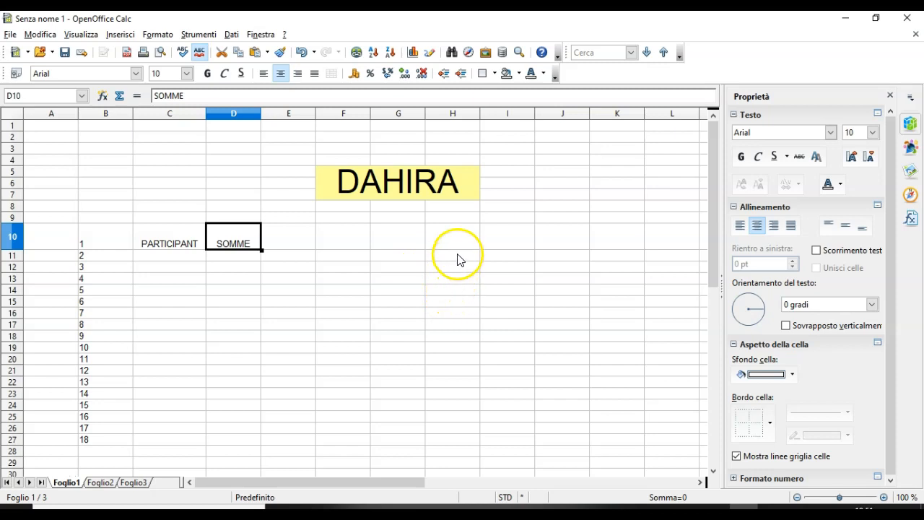
left_click(454, 328)
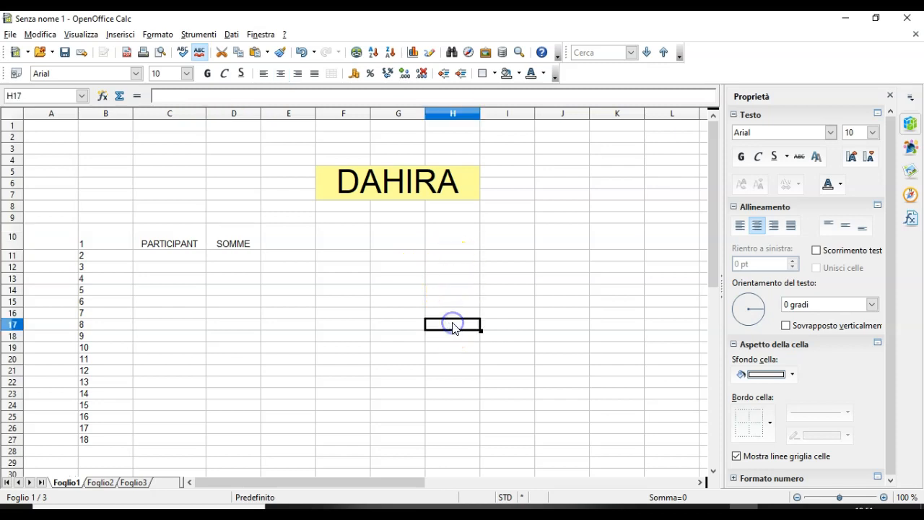
Enter the label TOTAL SOMME in cell H17 and widen column H until the label fits
type("TOTAL")
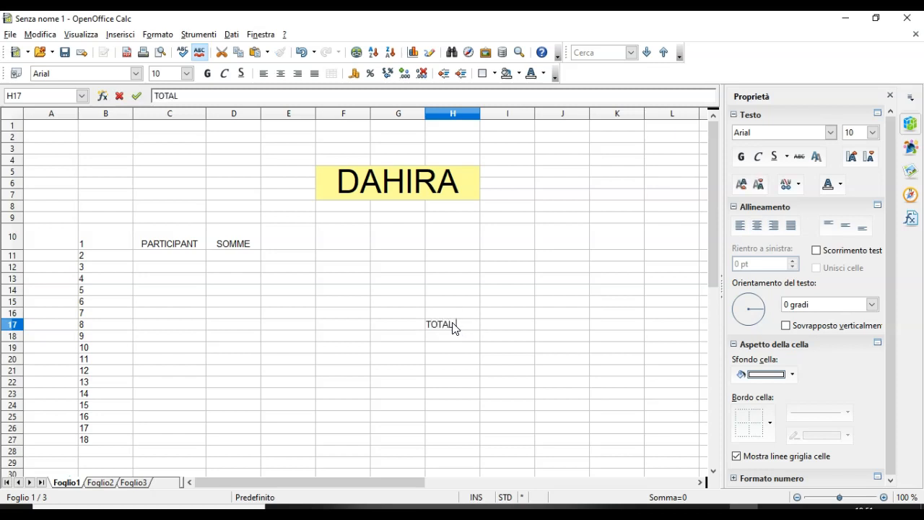
type(" SOMME")
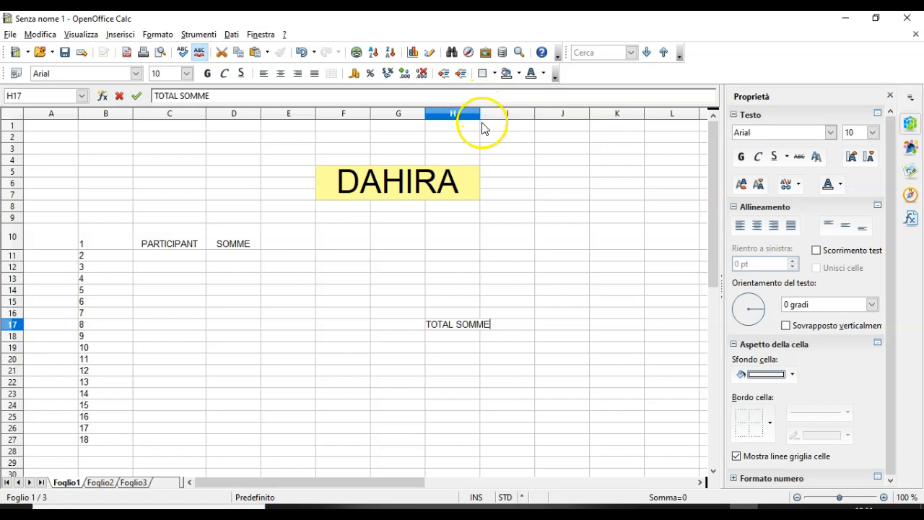
left_click(474, 336)
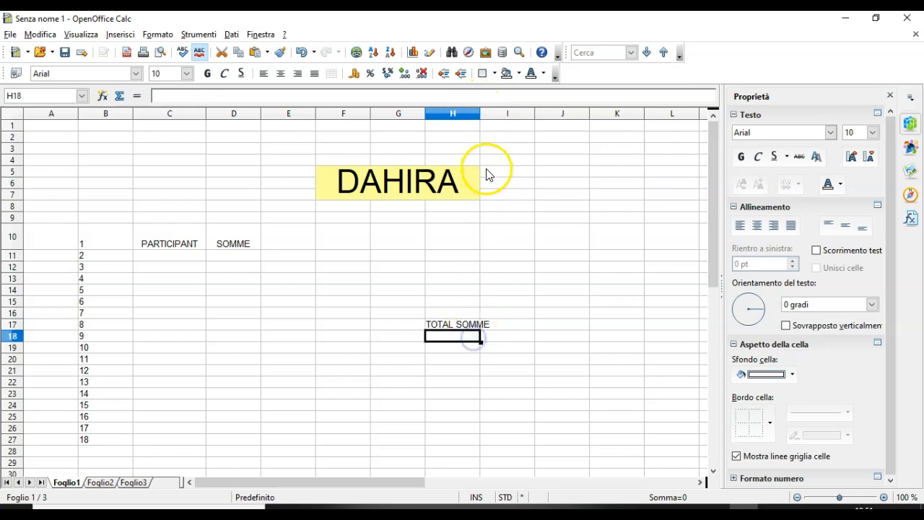
left_click(472, 325)
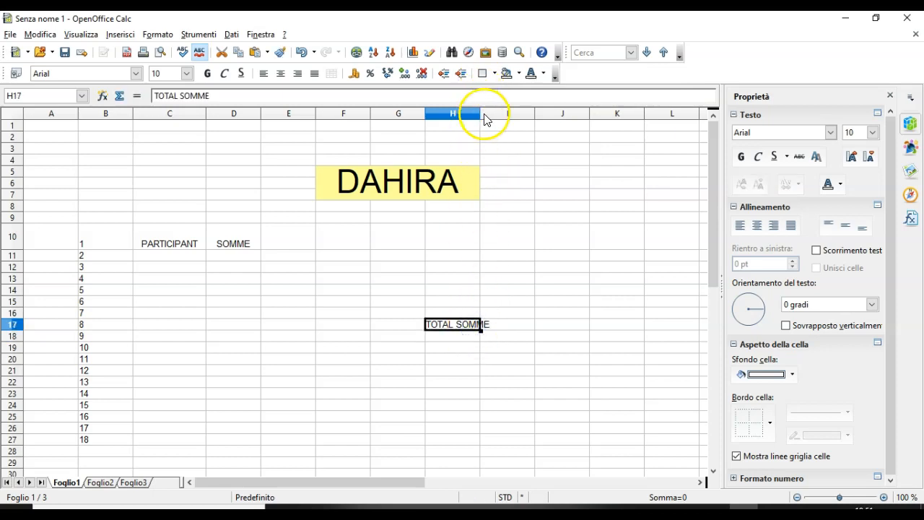
left_click_drag(480, 113, 493, 113)
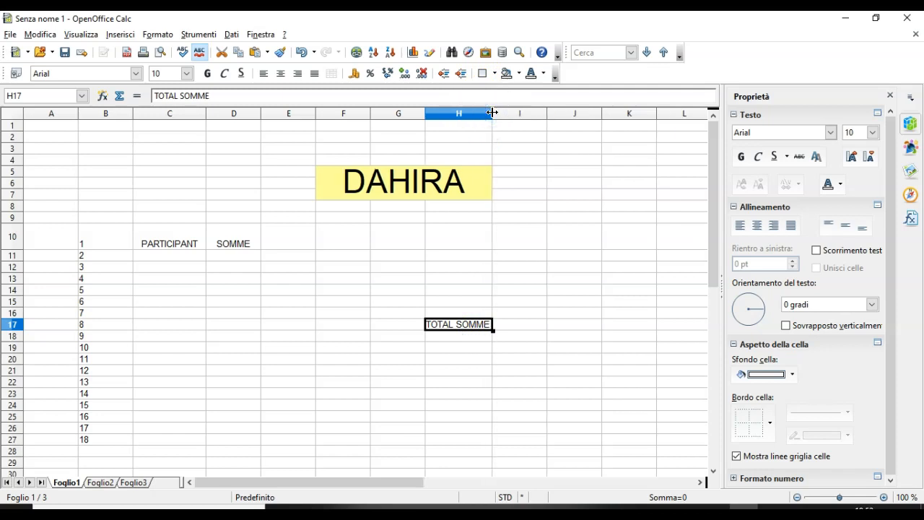
left_click(473, 361)
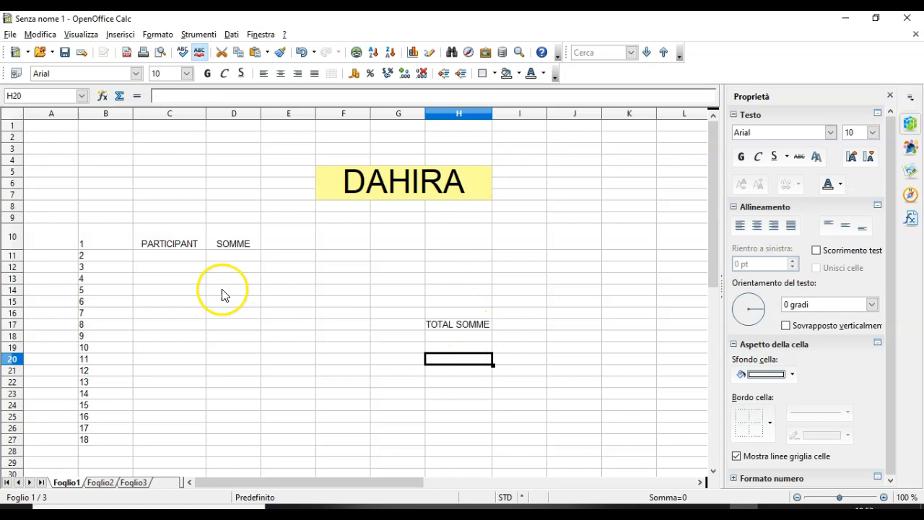
Enter the first participant's name in cell C11, directly under the PARTICIPANT heading
left_click(175, 259)
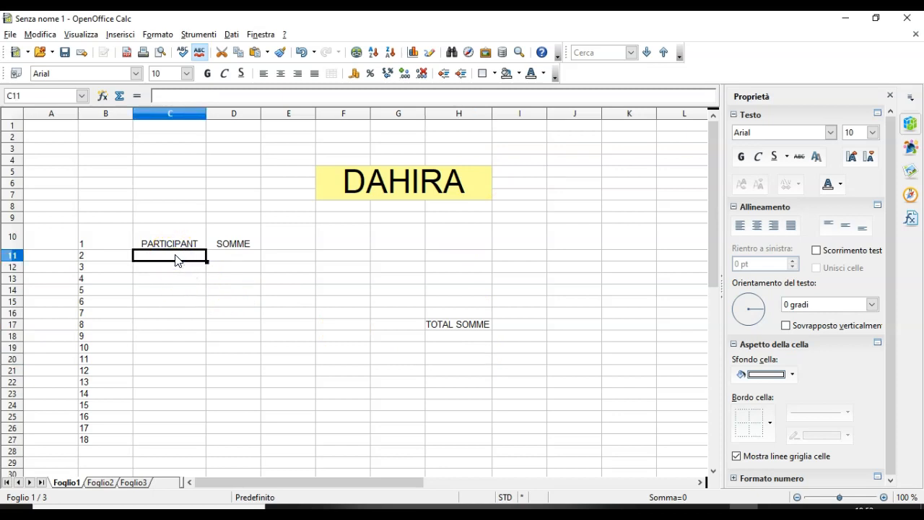
type("MOHAMED")
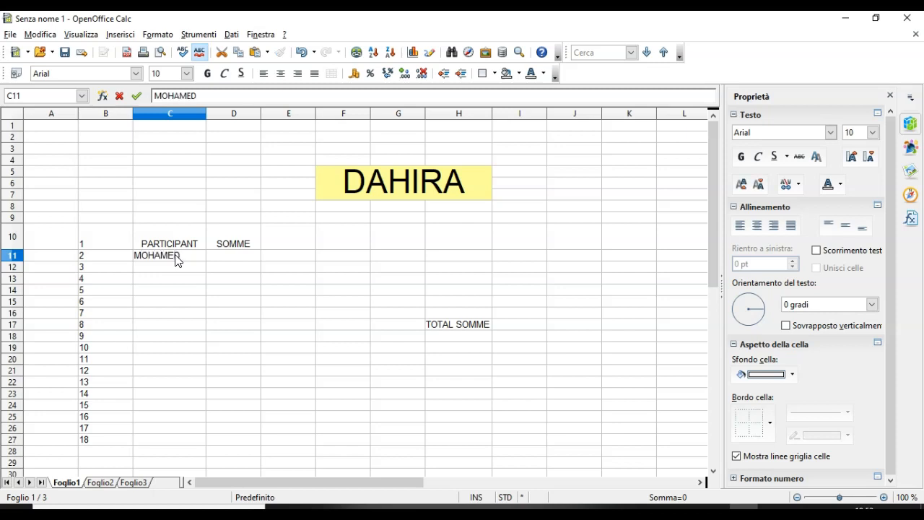
key("Return")
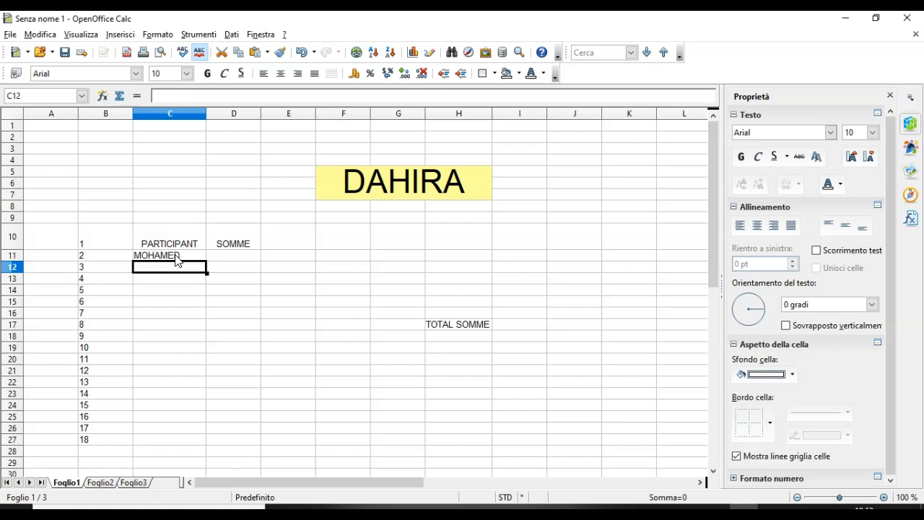
Move the numbers 1 to 18 down one row, from B10:B27 to B11:B28, using copy, delete and paste
left_click(83, 246)
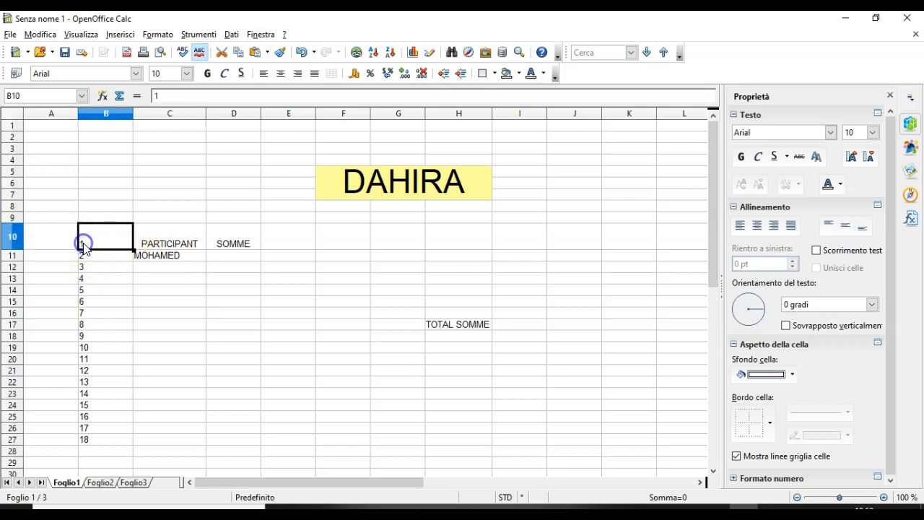
left_click_drag(83, 246, 83, 442)
key("ctrl+c")
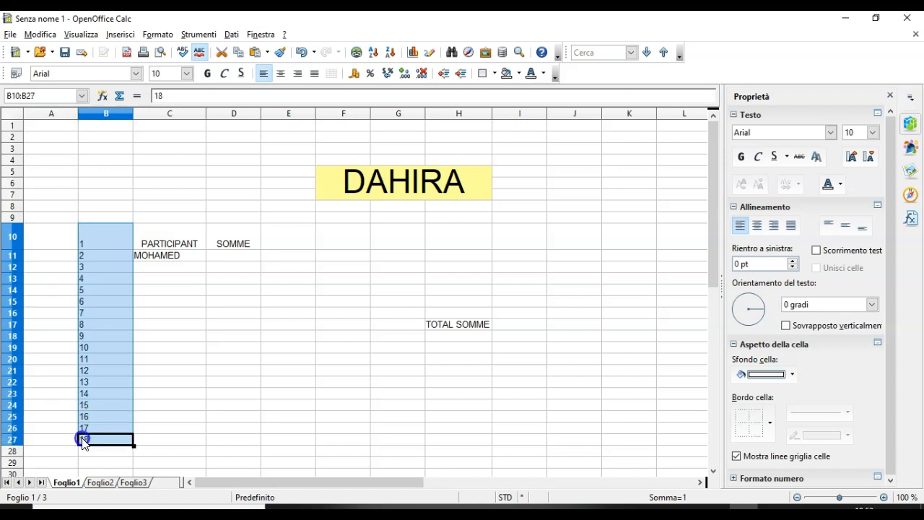
right_click(91, 256)
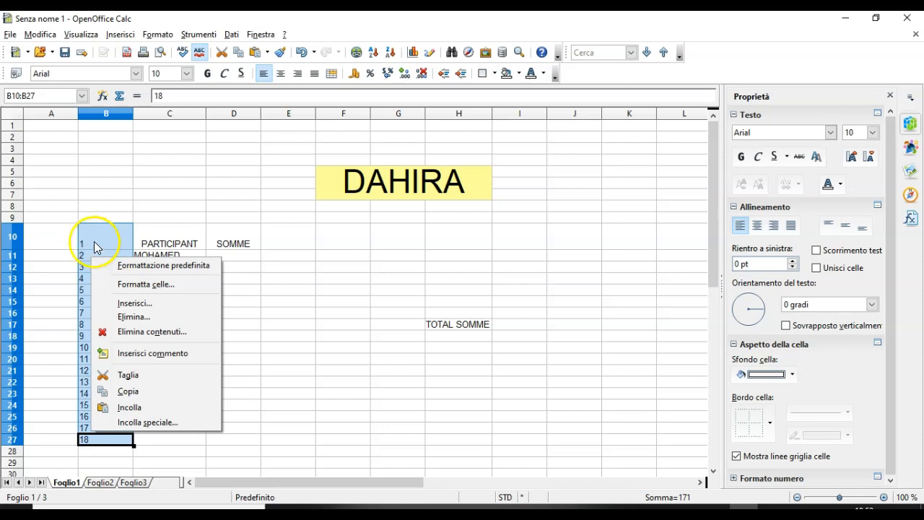
left_click(95, 245)
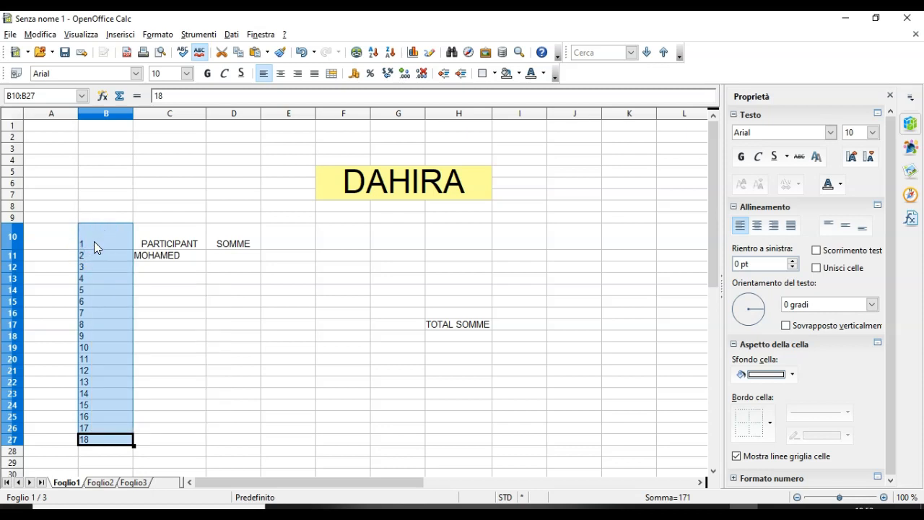
key("Delete")
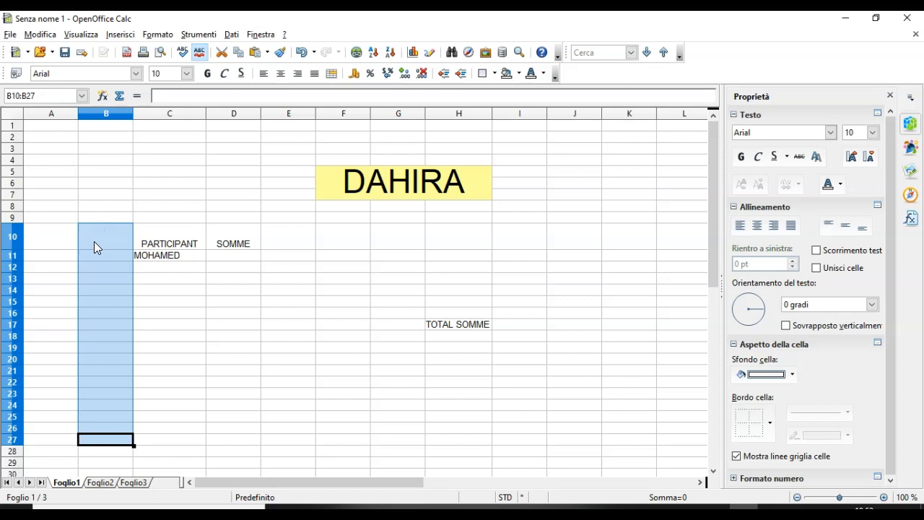
left_click(94, 254)
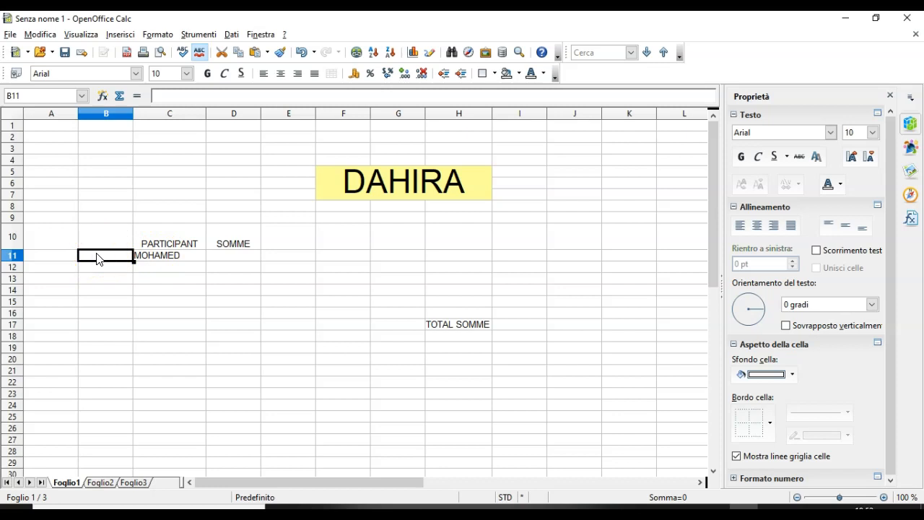
key("ctrl+v")
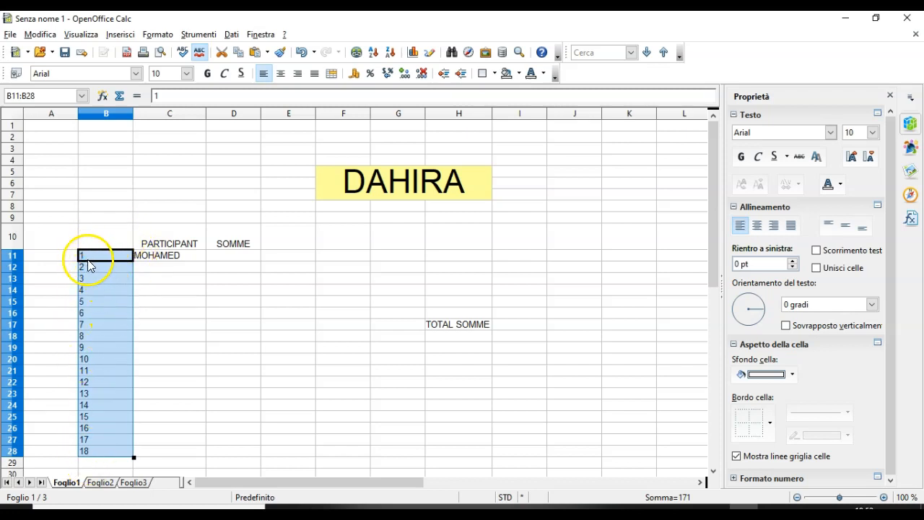
Enter one participant's first name in each of the cells C12 to C15
left_click(164, 269)
type("MO")
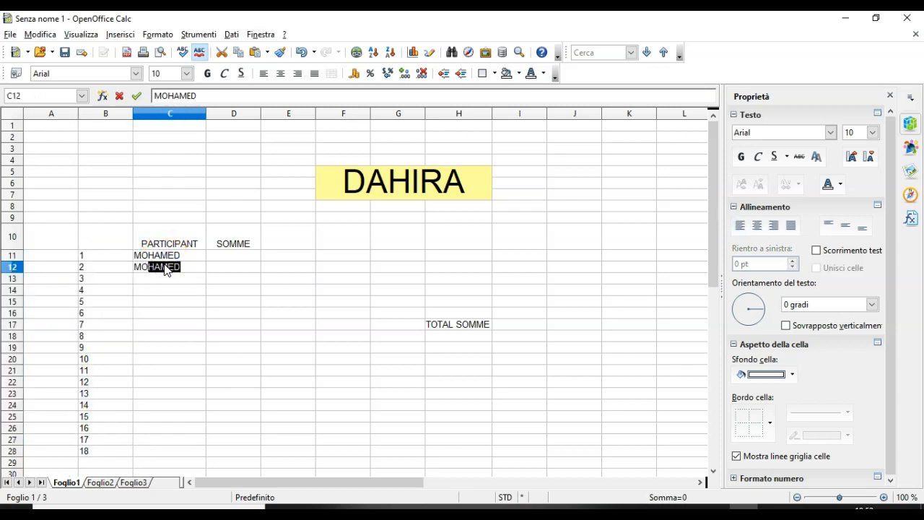
type("USSA")
key("Return")
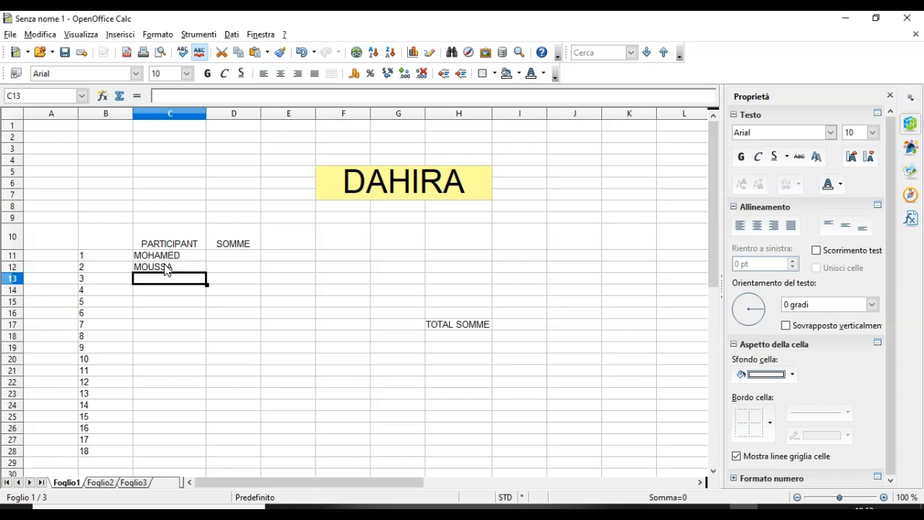
type("MODOU")
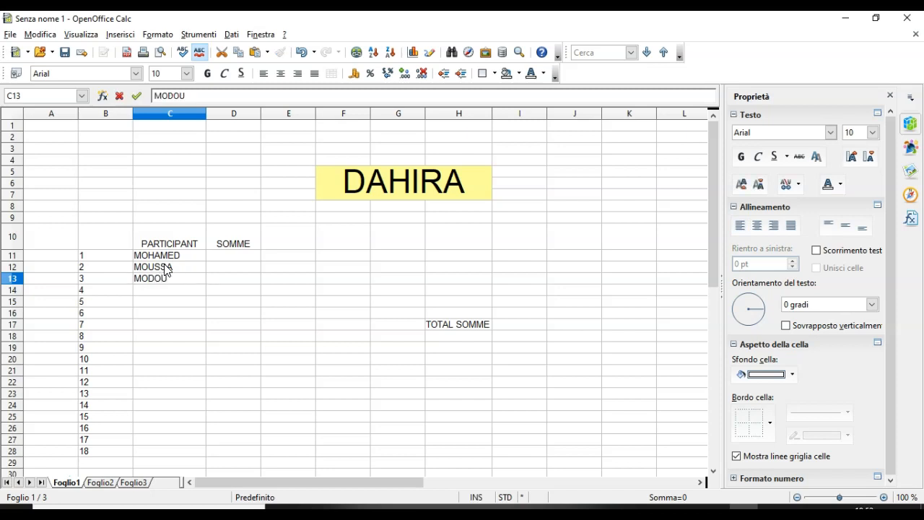
key("Return")
type("SALIOU")
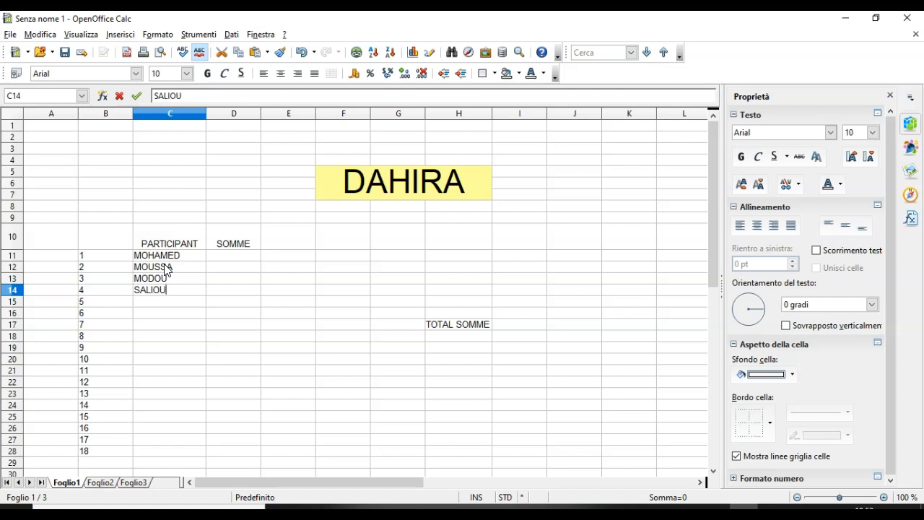
type(" FALLO")
key("Return")
type("FA")
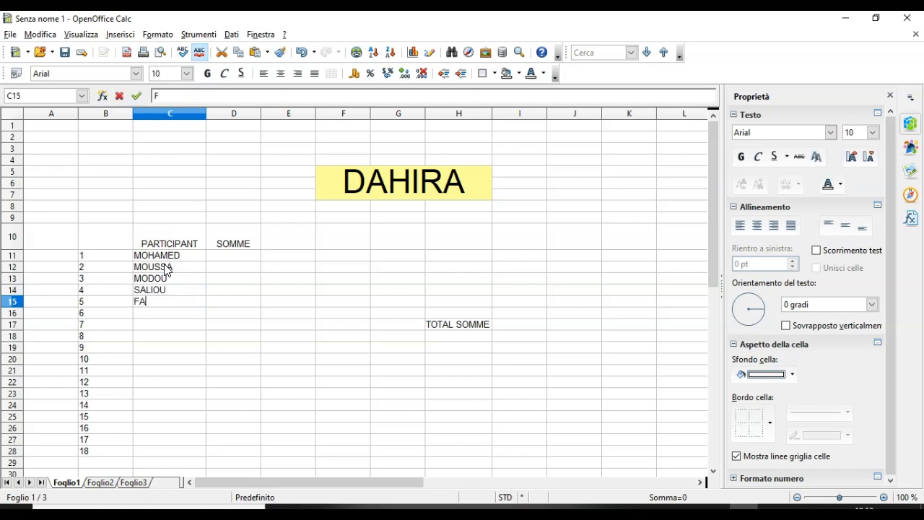
type("LLOU")
key("Return")
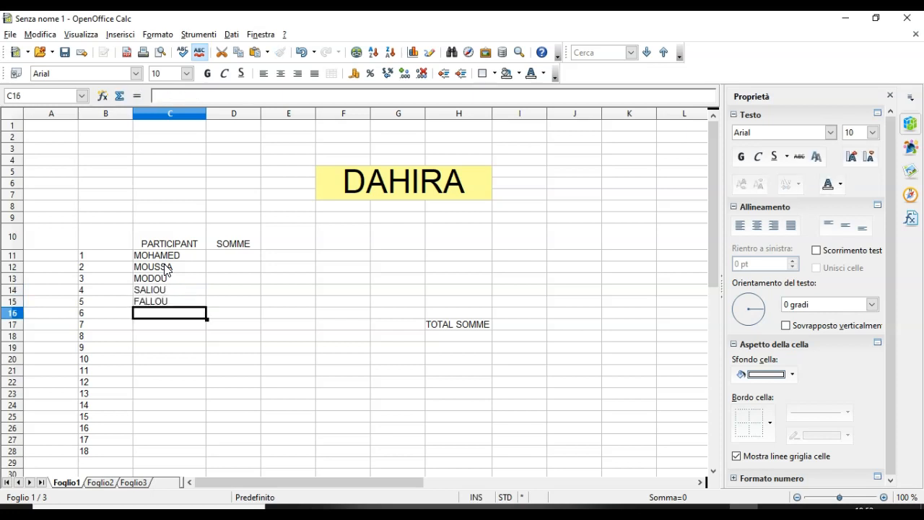
left_click(28, 480)
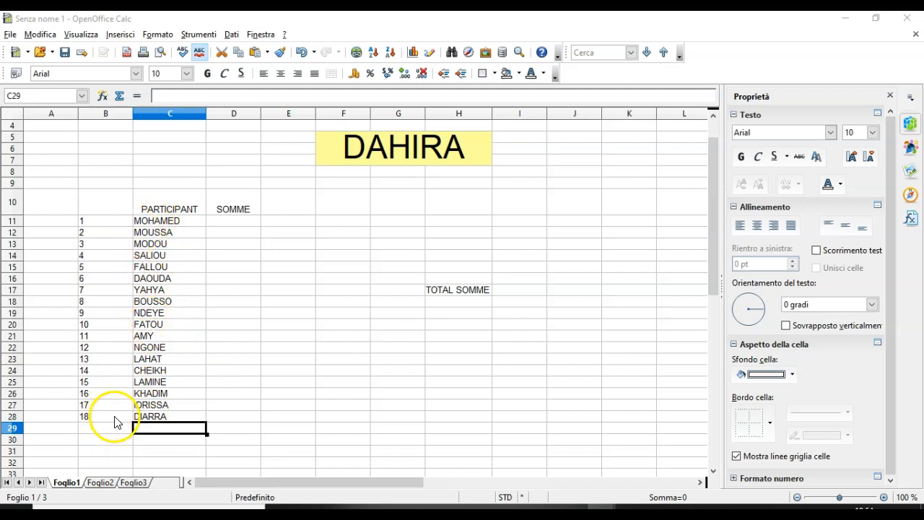
Enter the amounts 10000, 4500 and 8500 in cells D11 to D13 under the SOMME heading
left_click(235, 226)
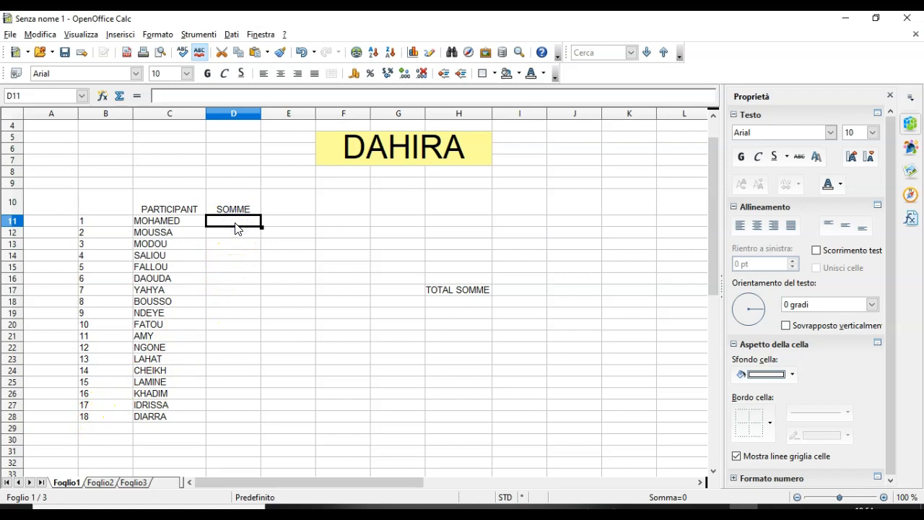
type("10000")
key("Return")
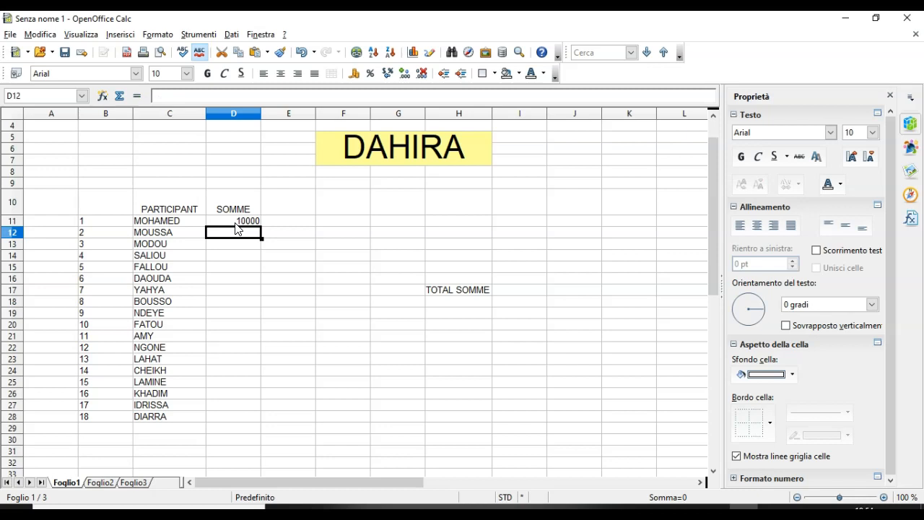
type("45")
type("00")
key("Return")
type("845")
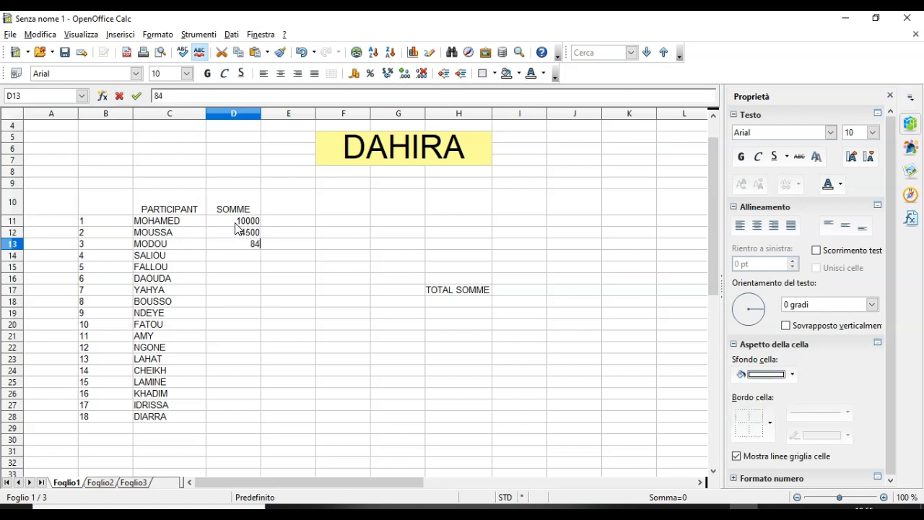
type("00")
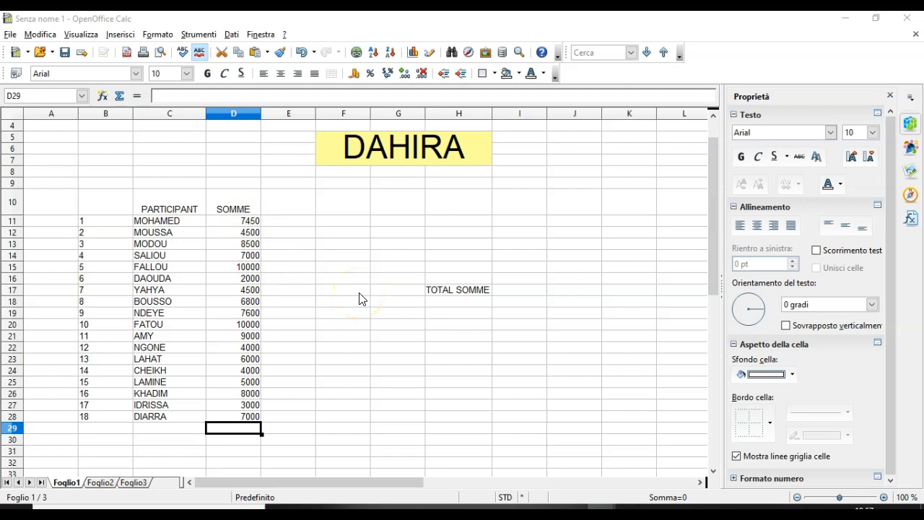
Enter the formula =SOMMA(D11:D200) in cell I17, beside the TOTAL SOMME label
left_click(501, 291)
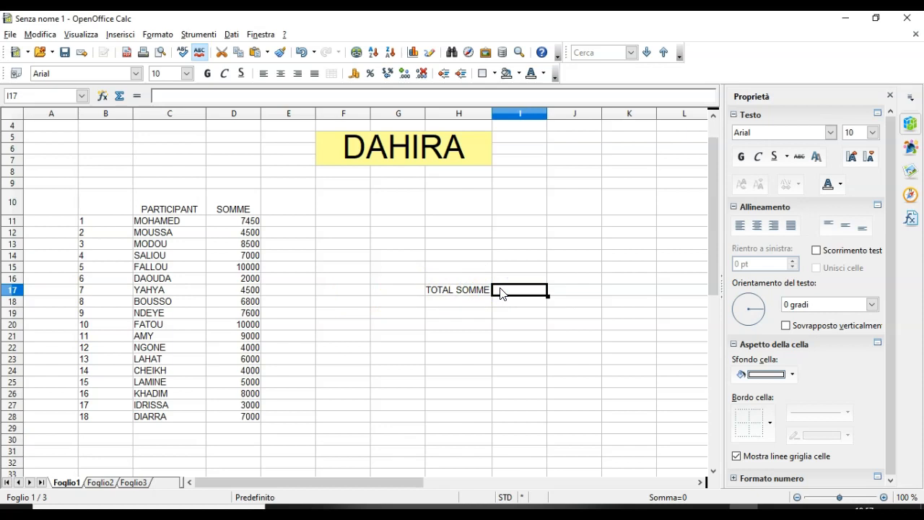
type("=")
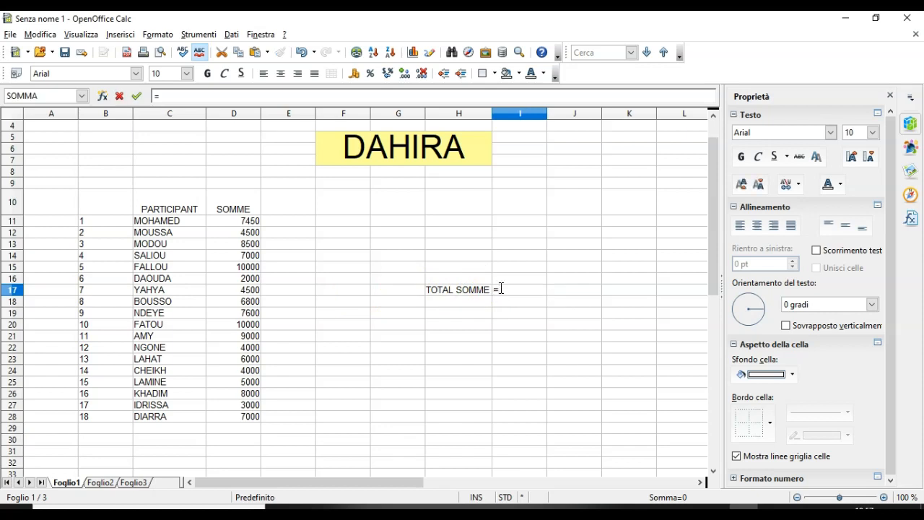
type("(")
key("BackSpace")
type("SOMMA")
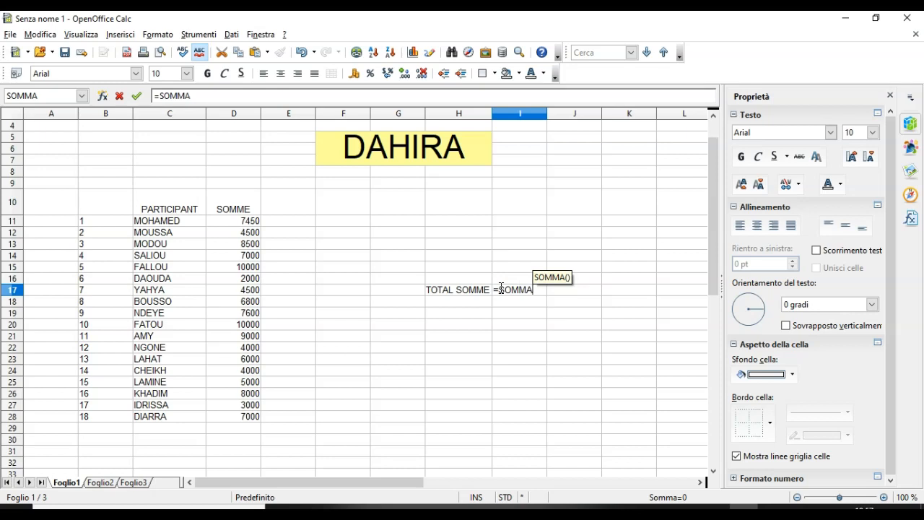
type("(")
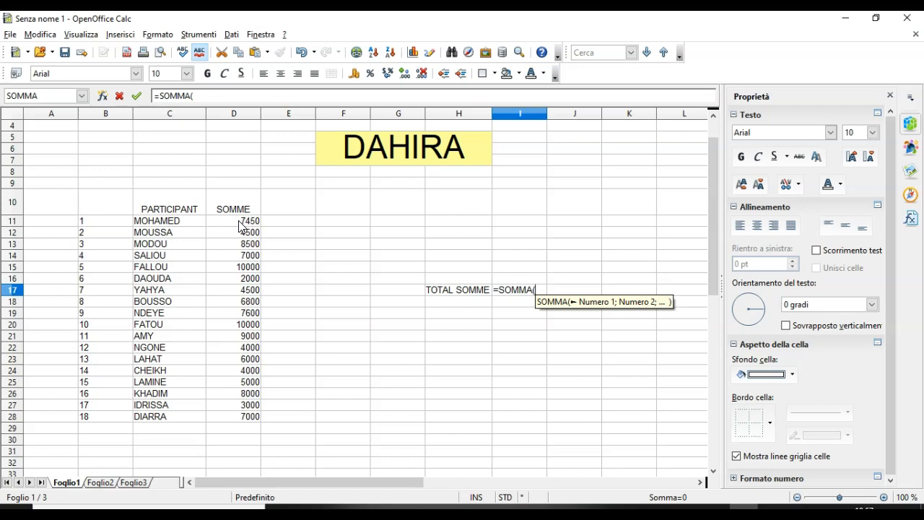
type("D11")
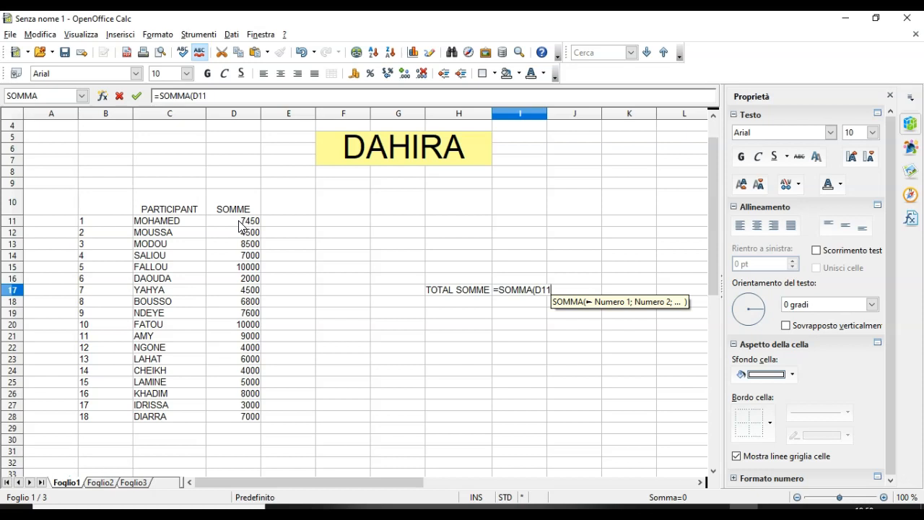
type(":")
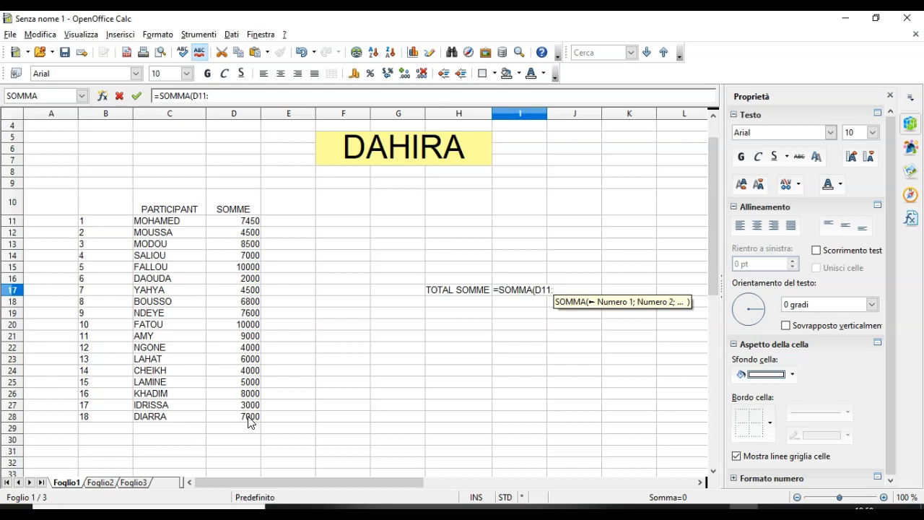
type("D200")
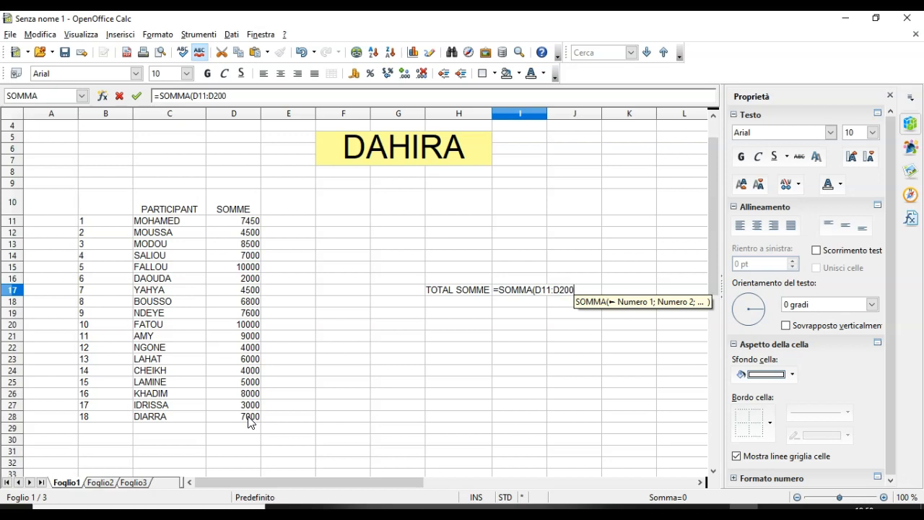
type(")")
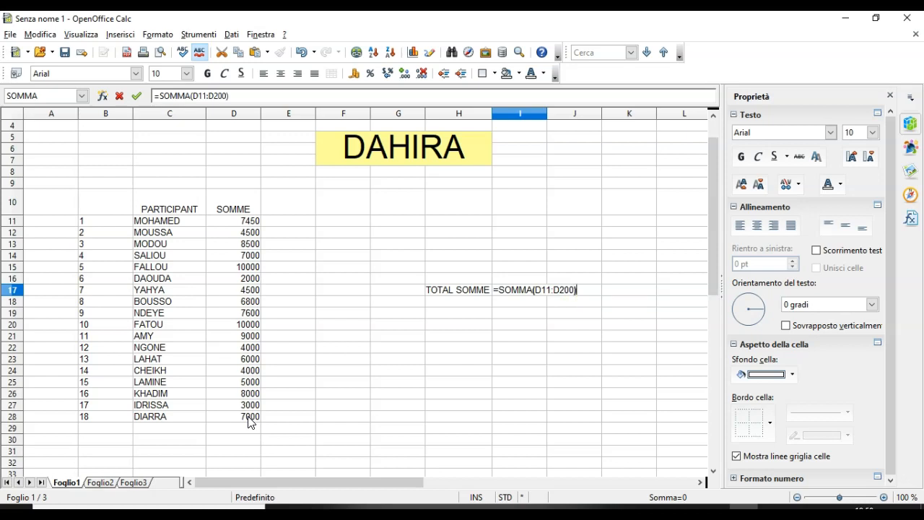
key("Return")
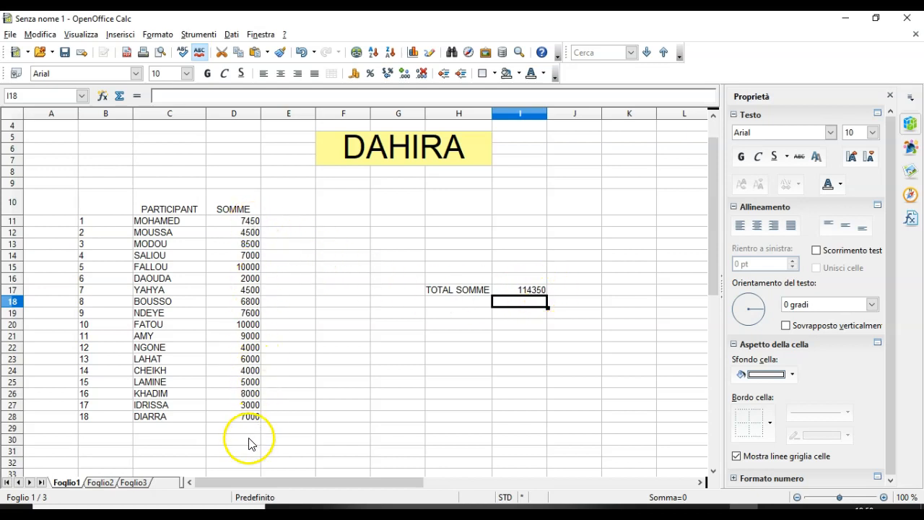
Add participant 19 in row 29, entering 19 in B29, the participant's first name in C29 and 8000 in D29
left_click(165, 429)
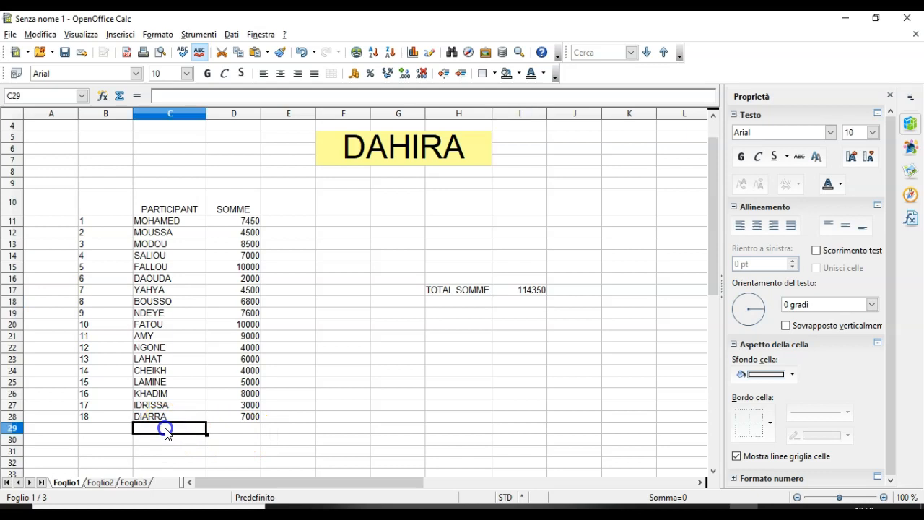
left_click(98, 432)
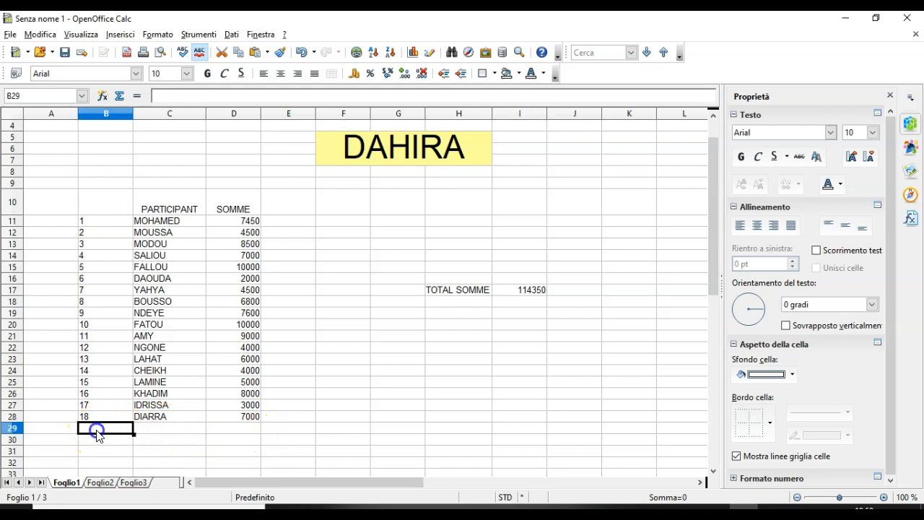
type("19")
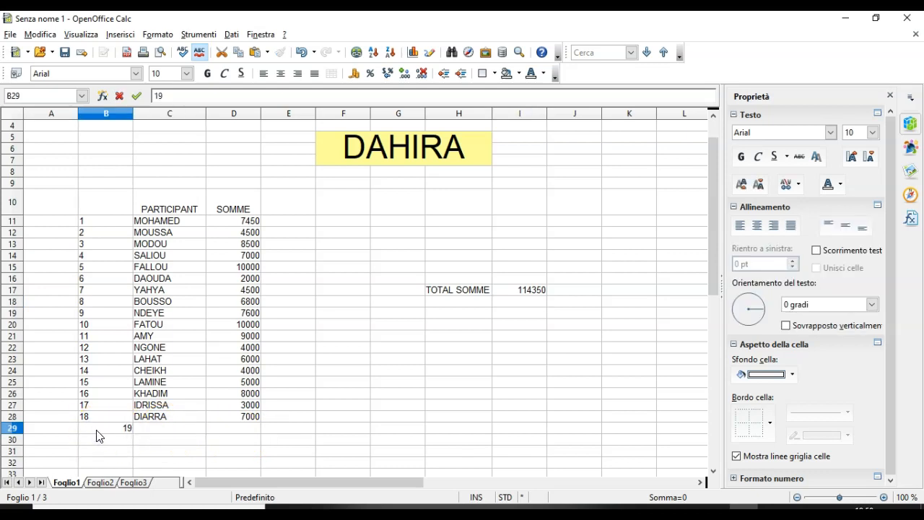
key("Tab")
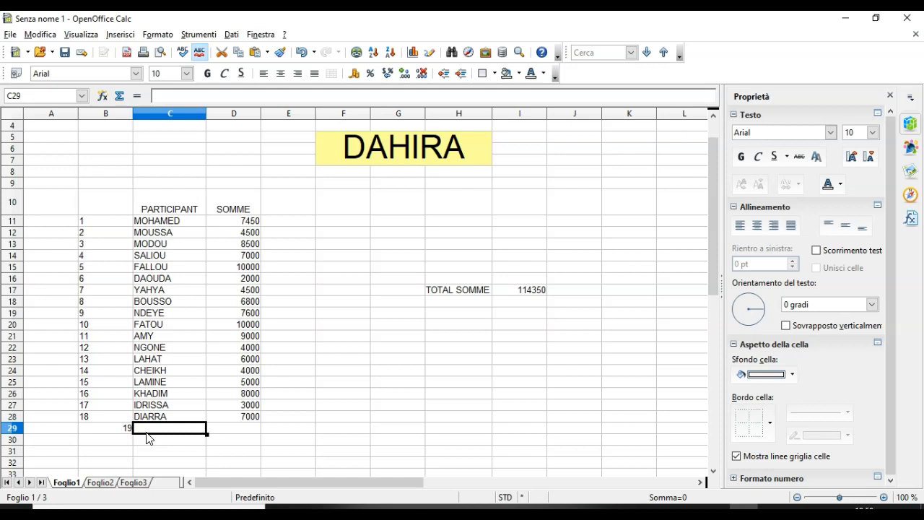
type("ISSA")
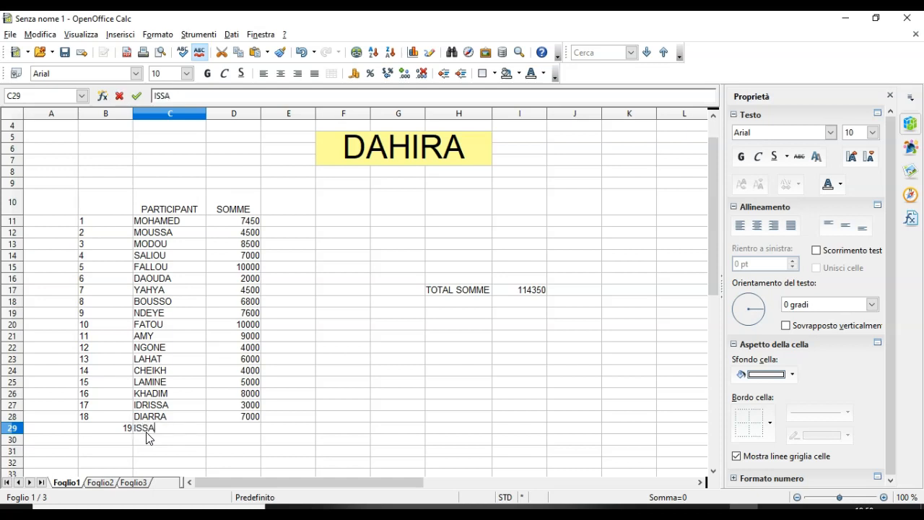
key("Tab")
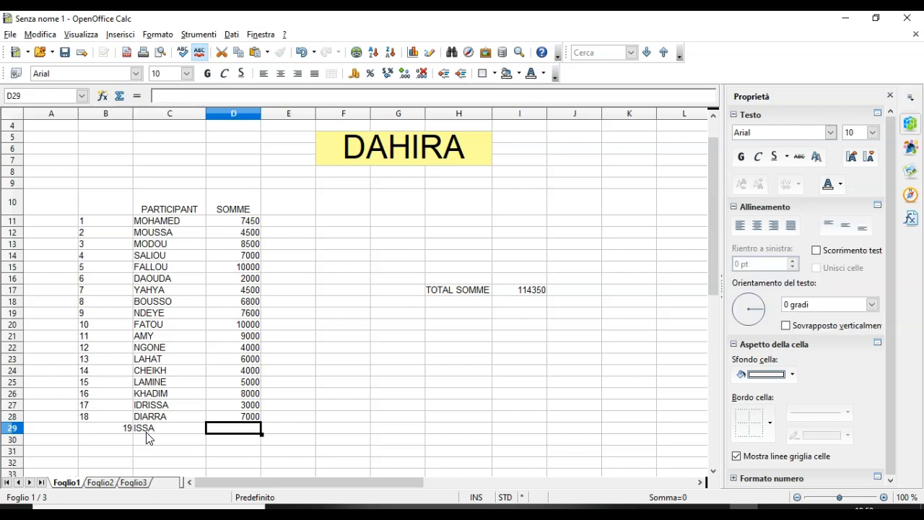
type("8000")
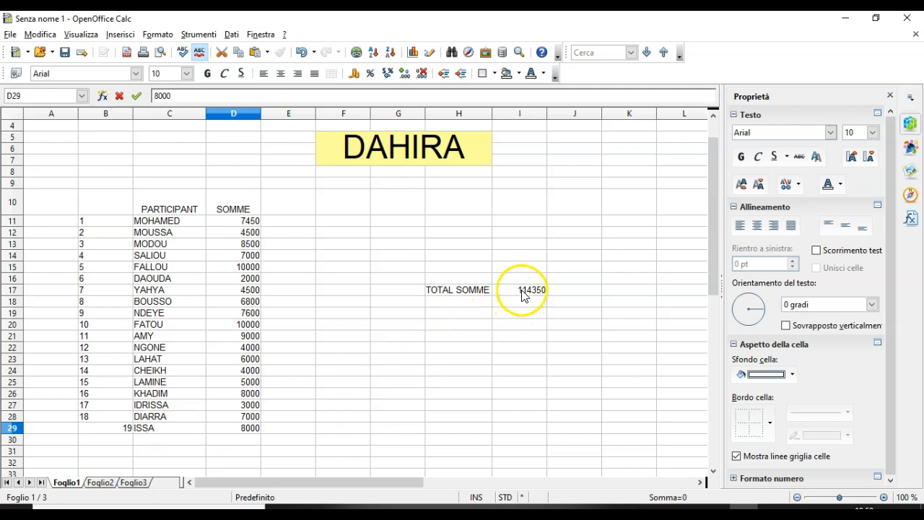
key("Return")
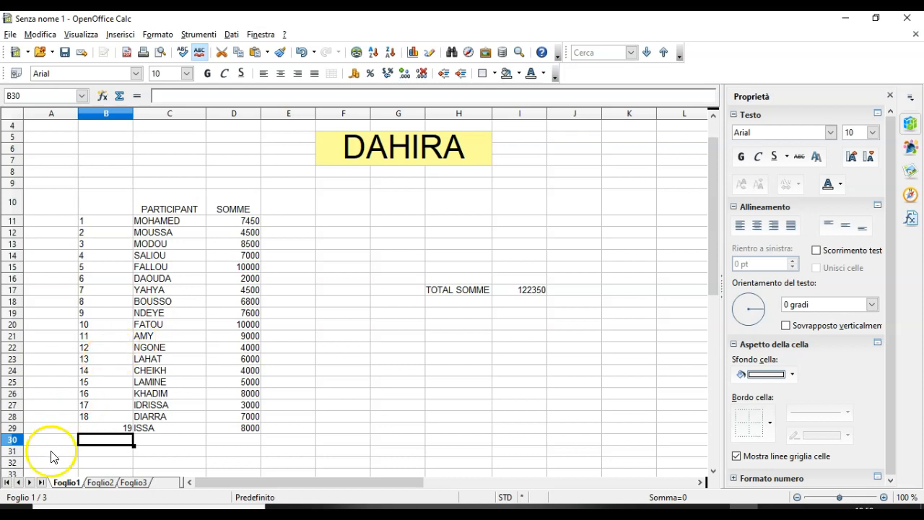
left_click(32, 476)
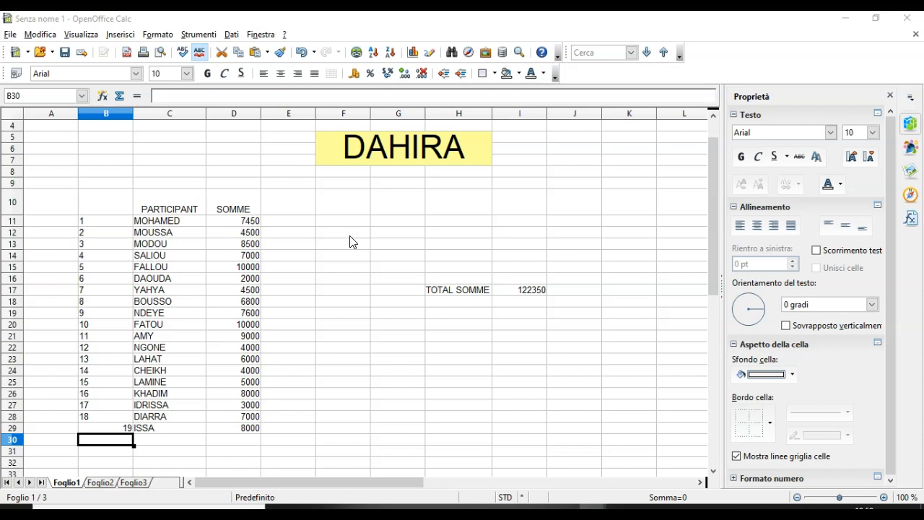
Enter the heading REF in cell B10, above the participant numbers
left_click(103, 205)
type("REF")
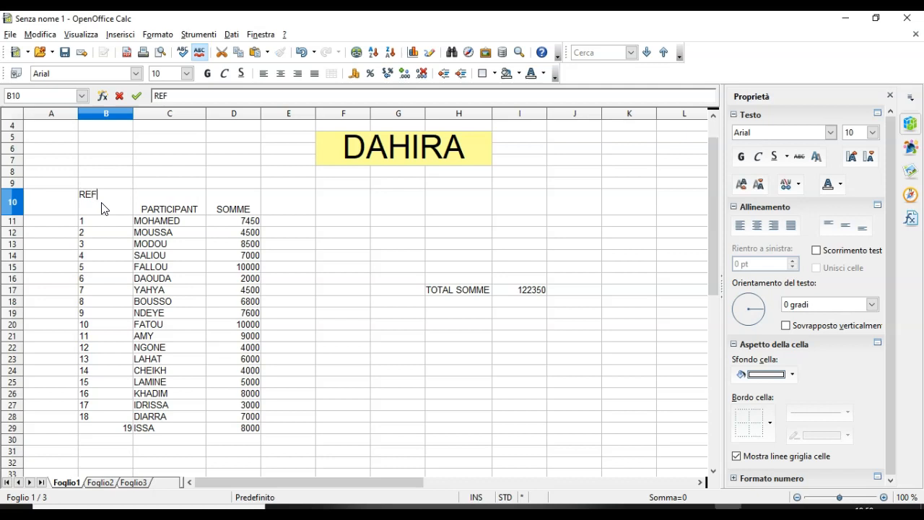
left_click(103, 208)
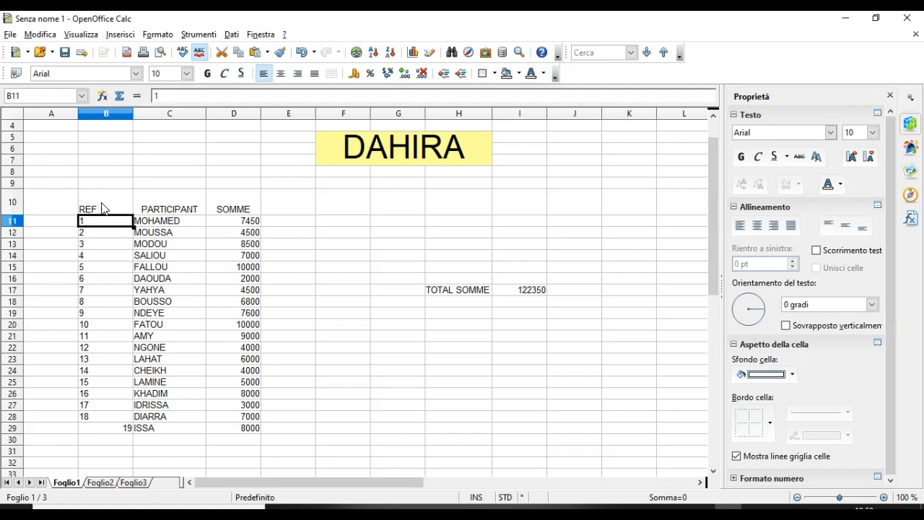
Format the headings in B10:D10 as bold italic and give them a yellow-orange background
left_click(93, 205)
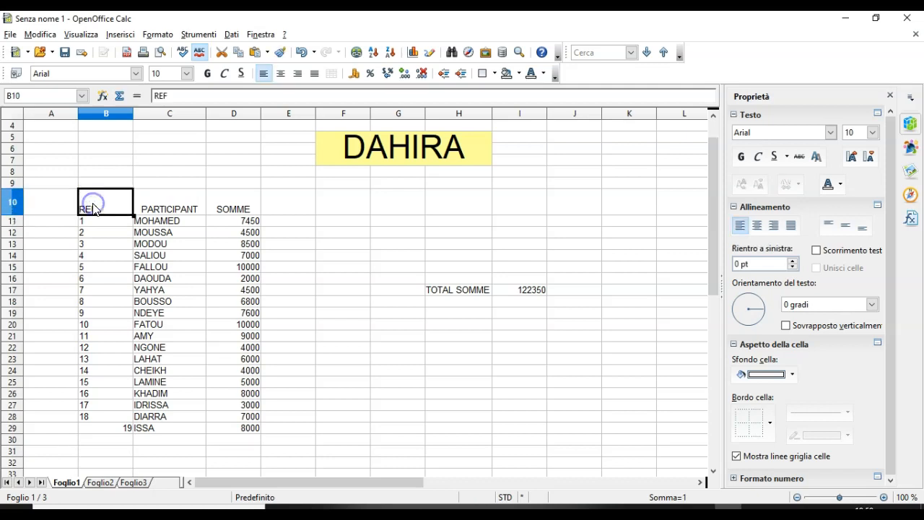
left_click_drag(92, 207, 223, 208)
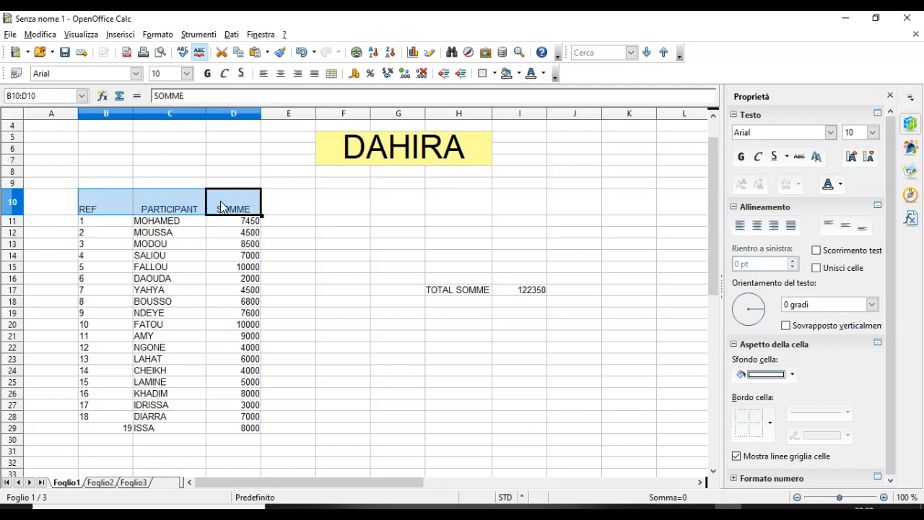
left_click(208, 75)
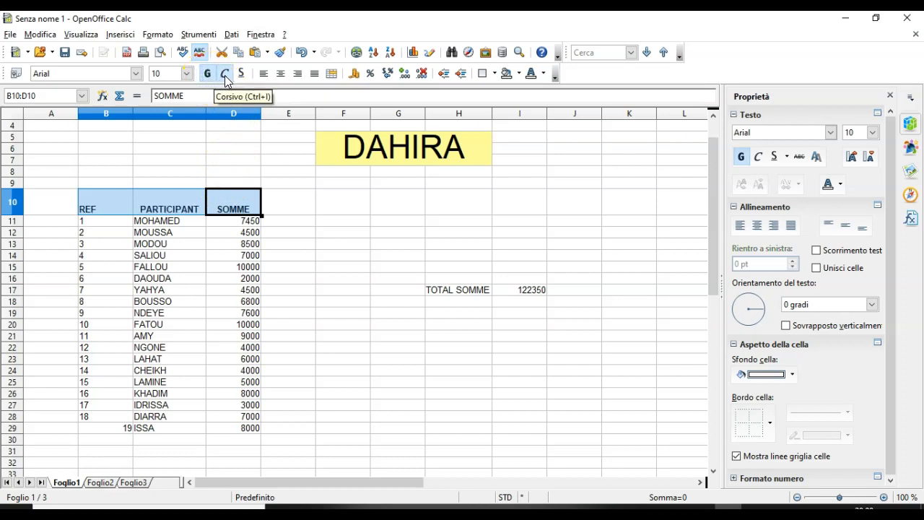
left_click(224, 76)
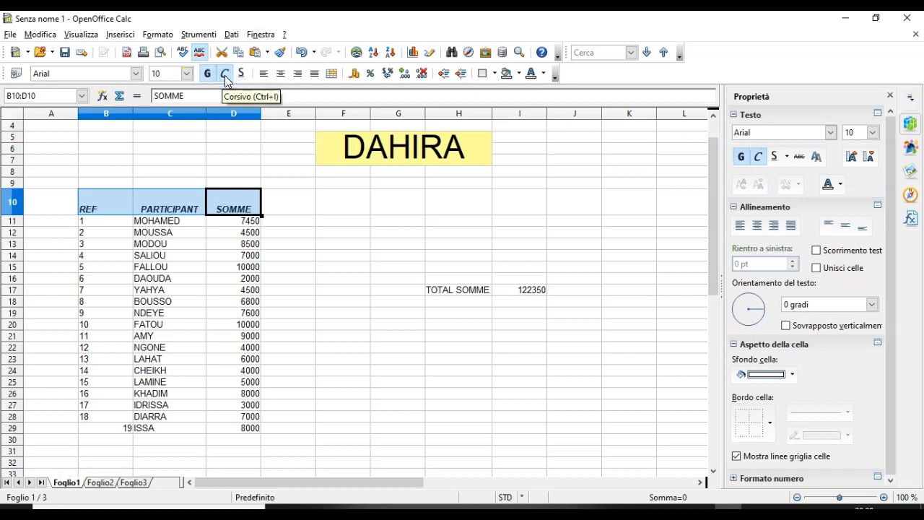
left_click(518, 72)
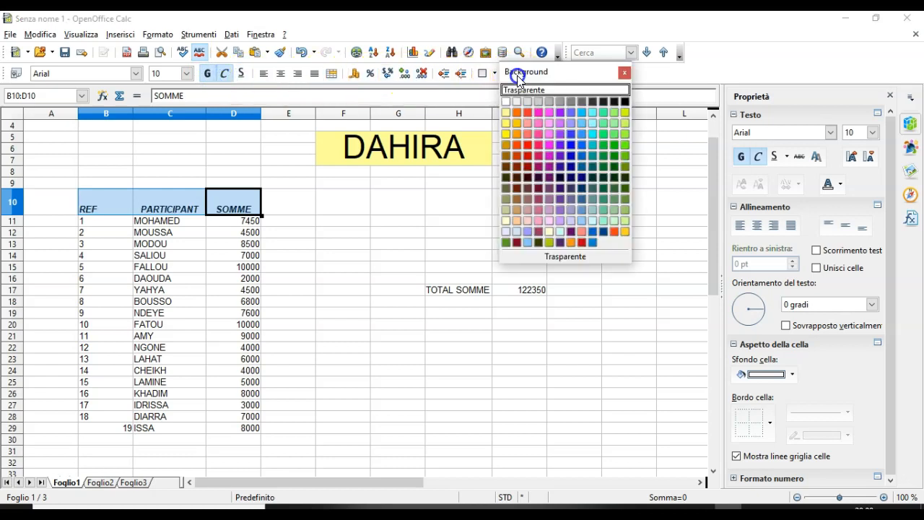
left_click(517, 125)
left_click(395, 187)
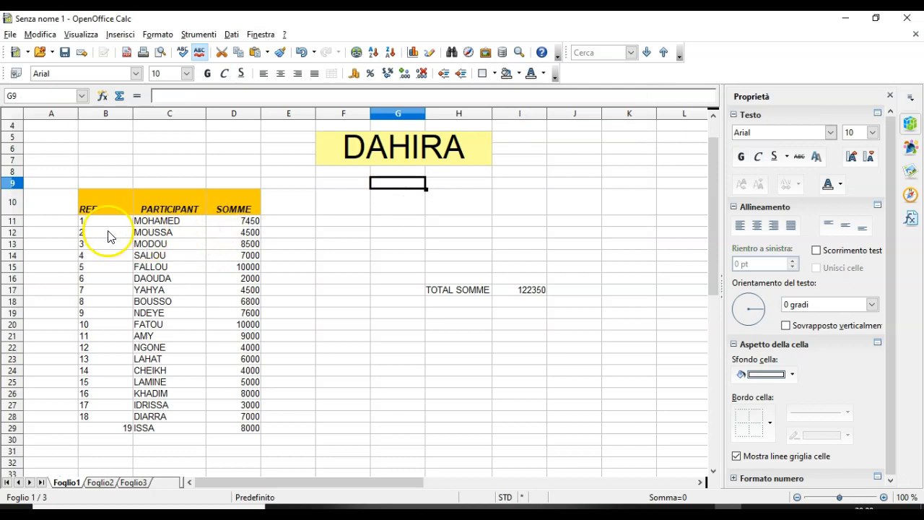
Fill the REF column cells B11:B62 with a bright pink background
left_click_drag(101, 228, 124, 485)
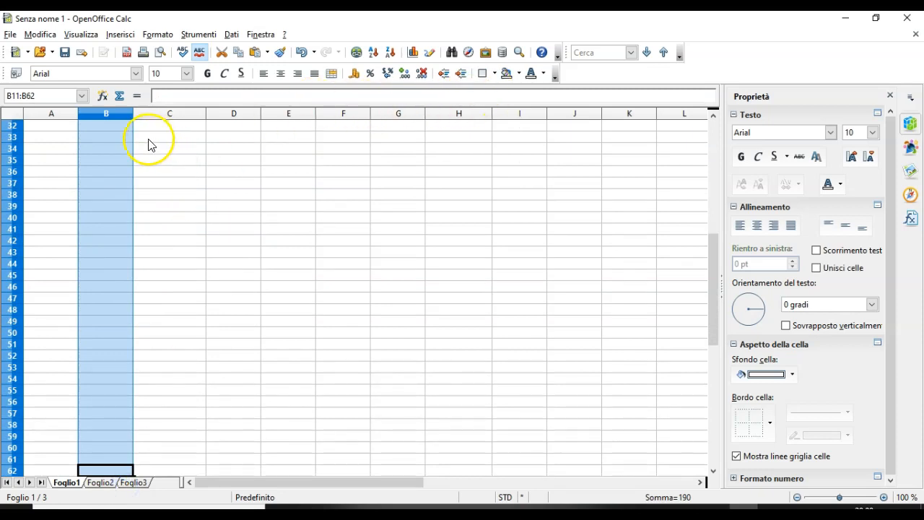
left_click(517, 73)
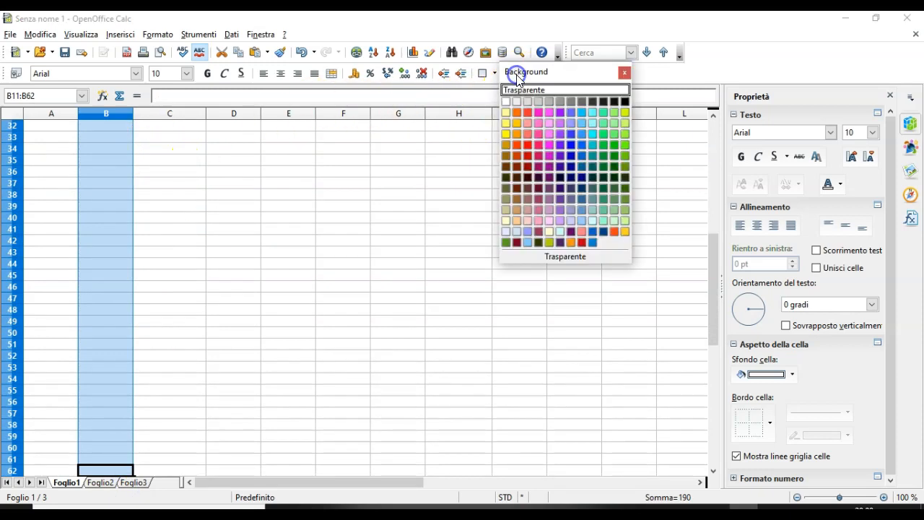
left_click(550, 135)
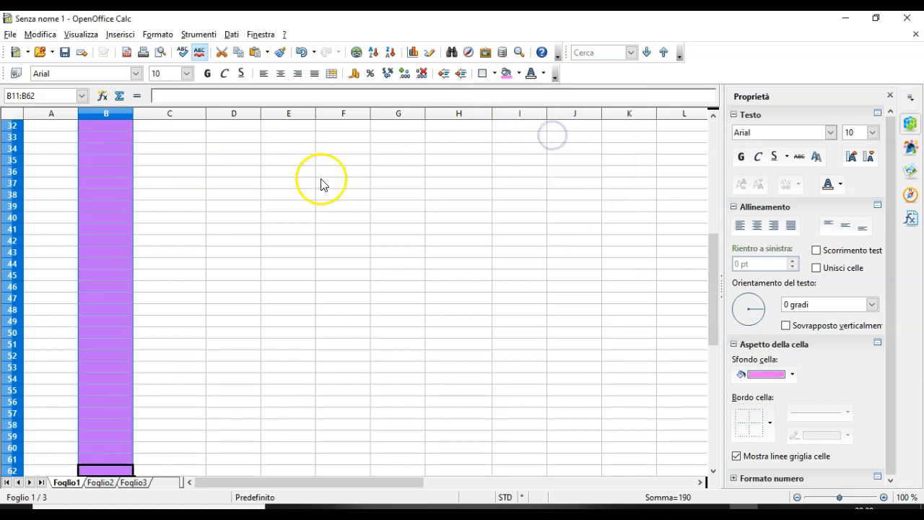
Fill the PARTICIPANT column cells C11:C62 with a green background
scroll(320, 181, "up", 10)
left_click(153, 258)
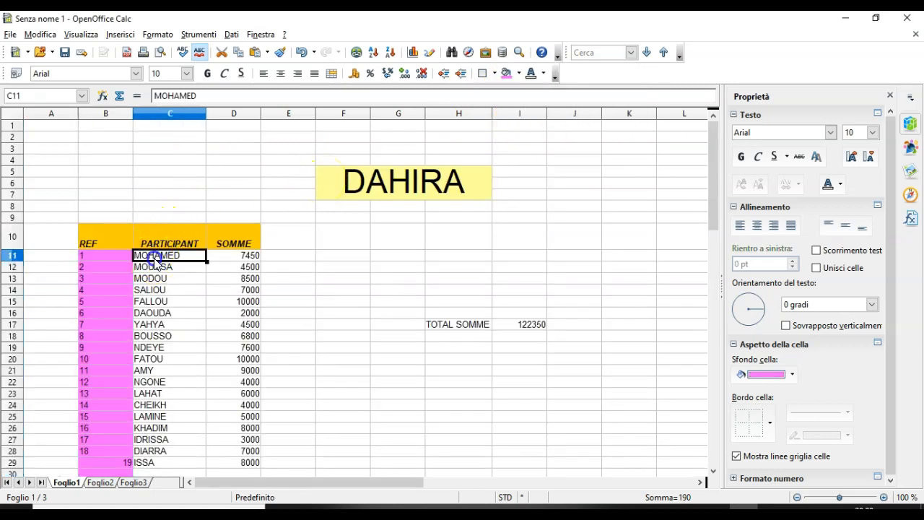
left_click_drag(153, 258, 152, 404)
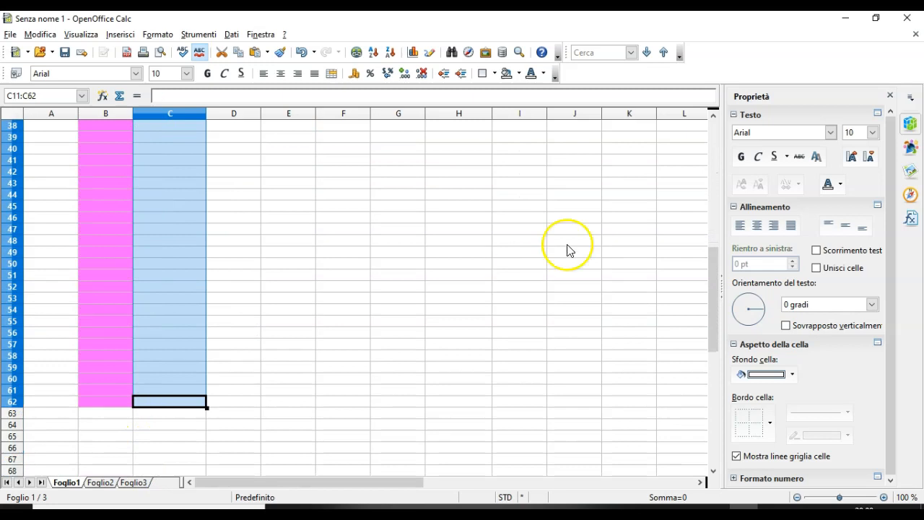
left_click(517, 73)
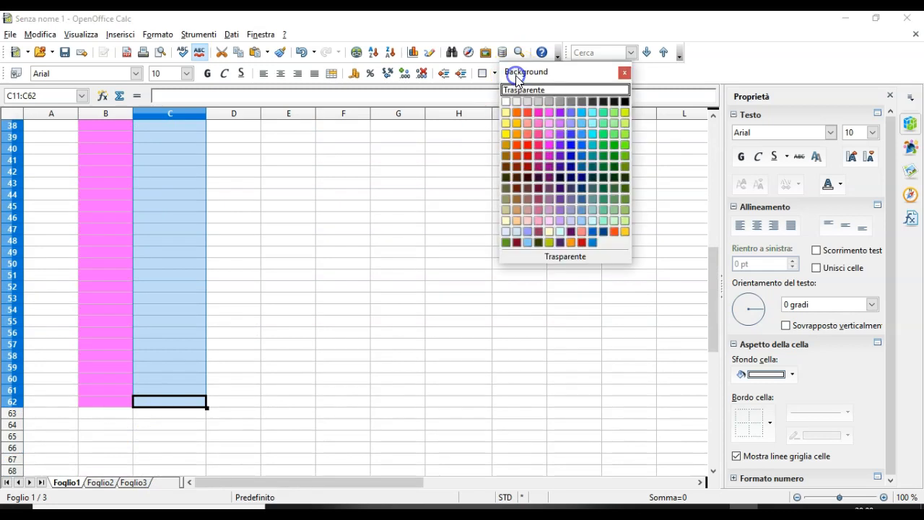
left_click(607, 135)
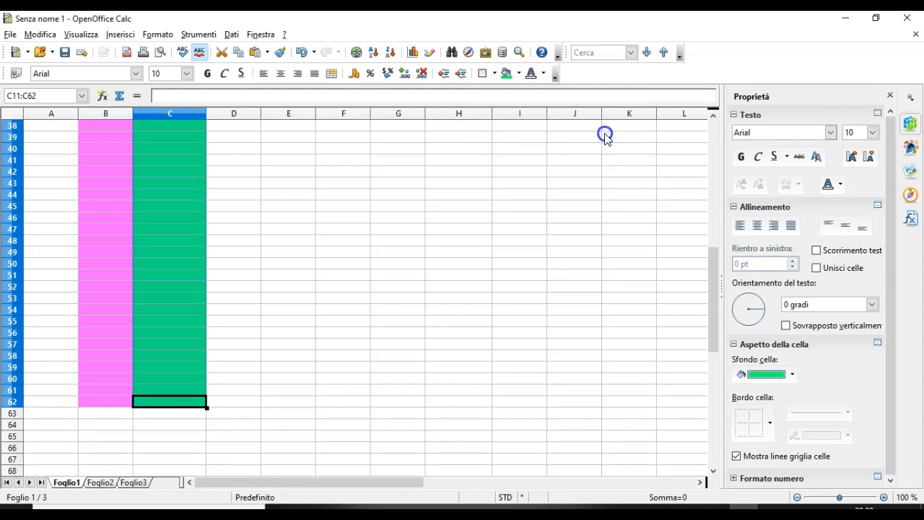
left_click(365, 192)
Fill the SOMME column cells D11:D62 with a light blue background
scroll(365, 192, "up", 12)
left_click_drag(242, 259, 228, 401)
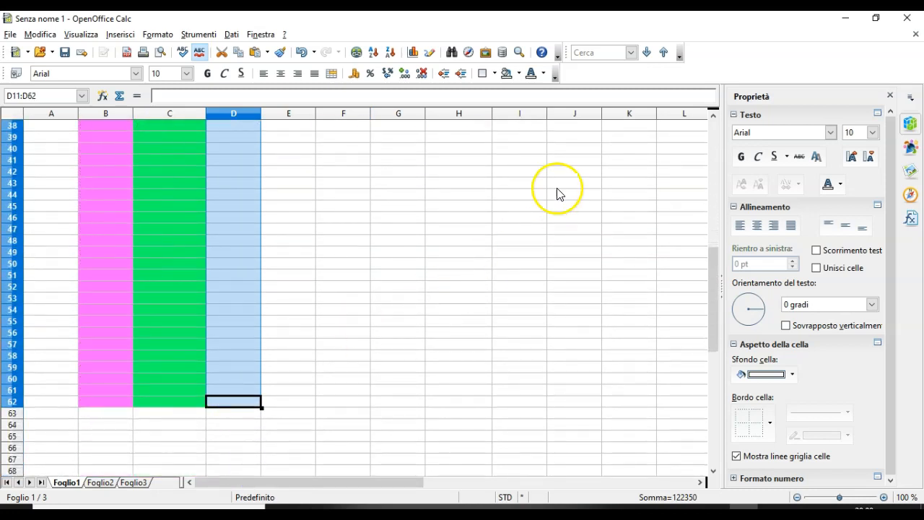
left_click(519, 74)
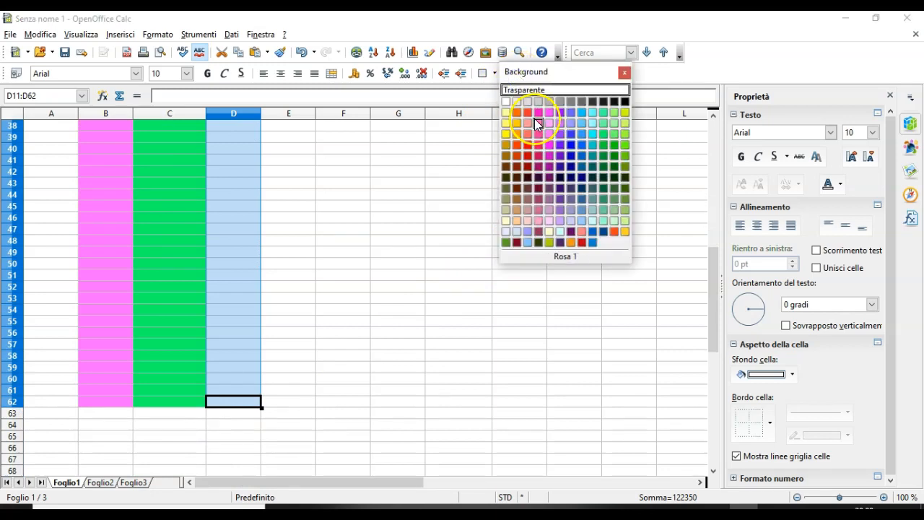
left_click(581, 123)
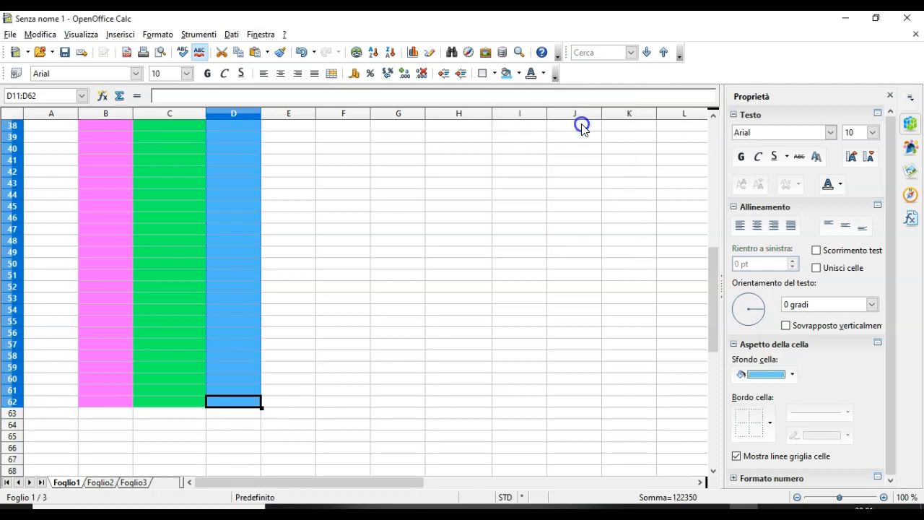
left_click(448, 209)
Give the TOTAL SOMME label cell H17 a dark golden-yellow background
scroll(446, 209, "up", 12)
scroll(446, 214, "down", 7)
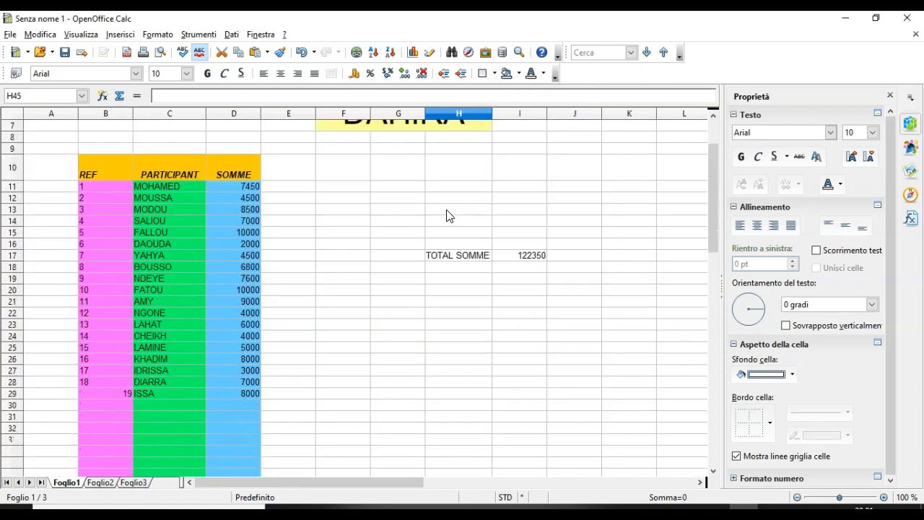
scroll(446, 215, "up", 5)
left_click(458, 255)
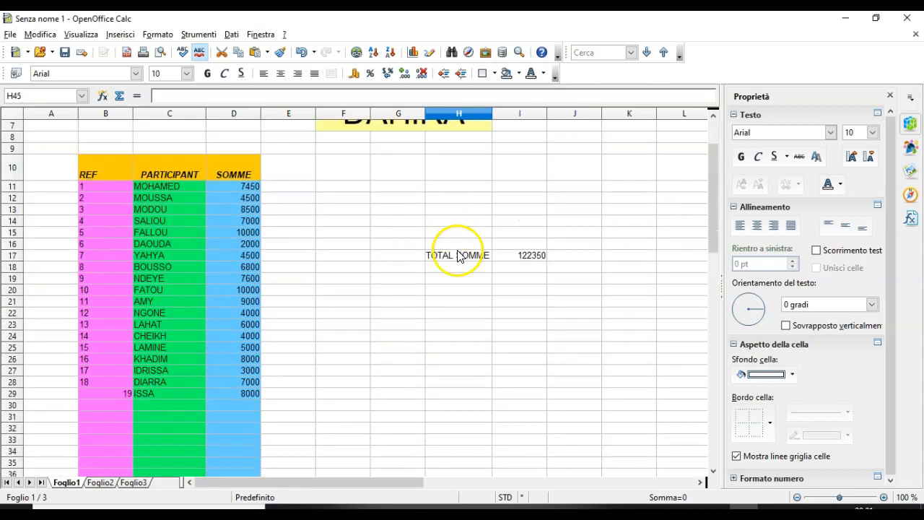
left_click(458, 256)
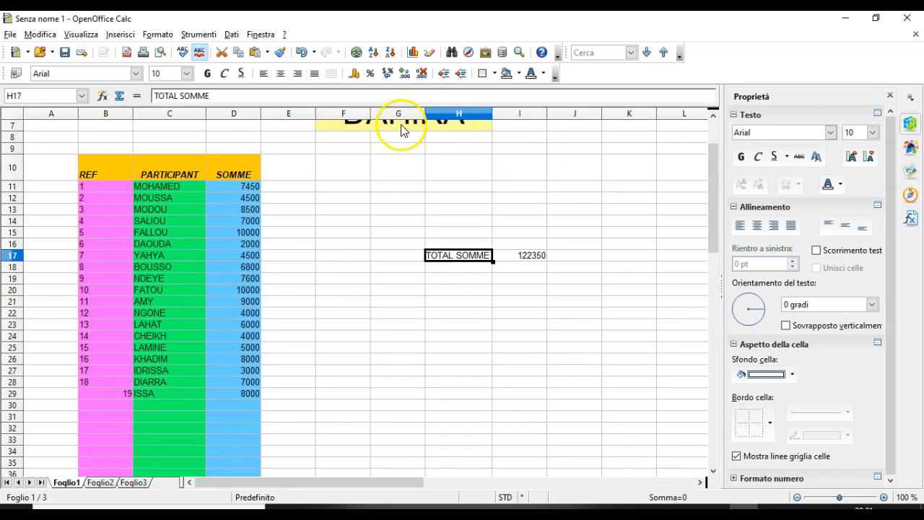
left_click(517, 74)
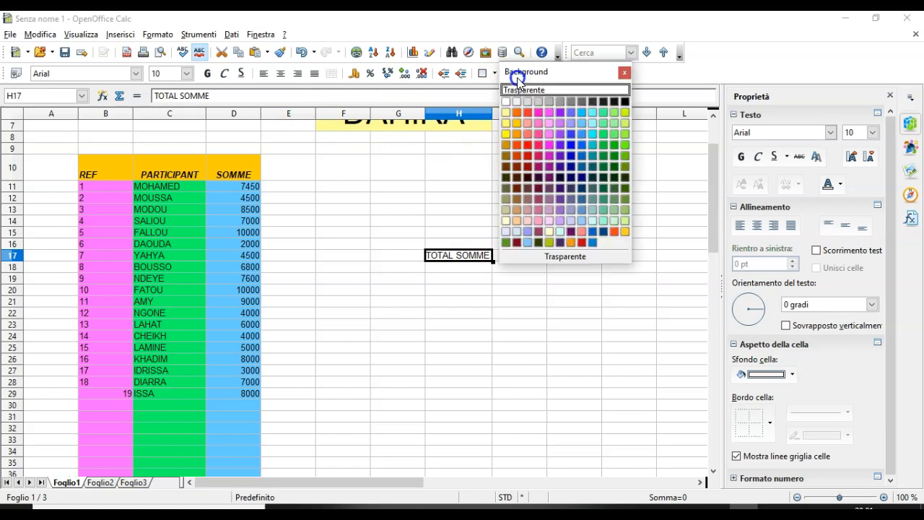
left_click(507, 144)
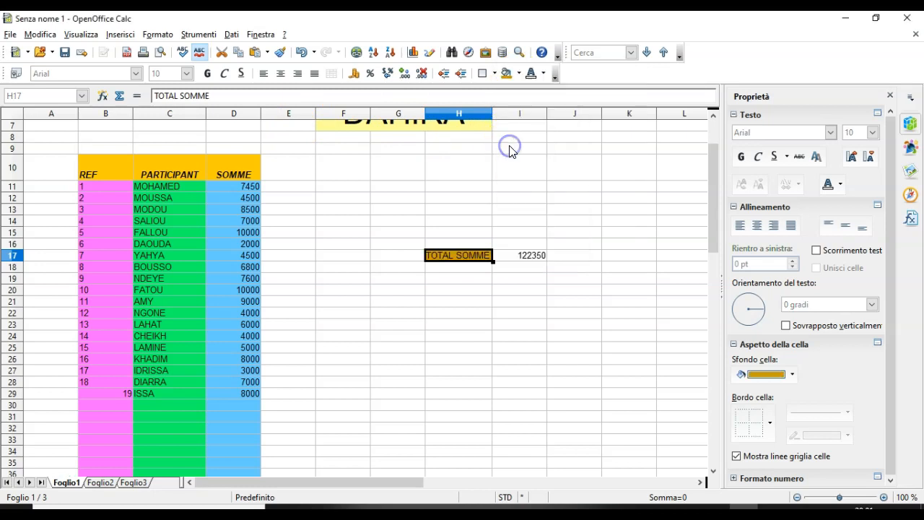
Make the total amount in cell I17 bold and give it an orange background
left_click(527, 255)
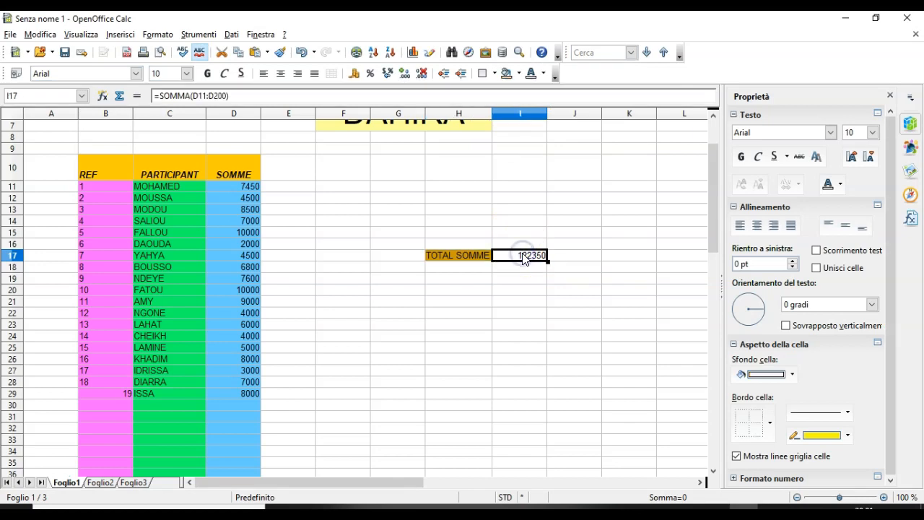
left_click(211, 75)
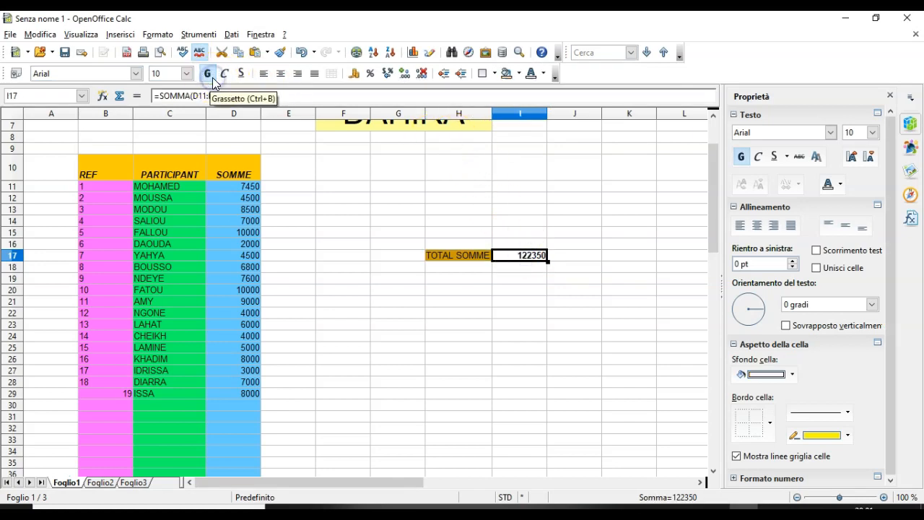
left_click(518, 74)
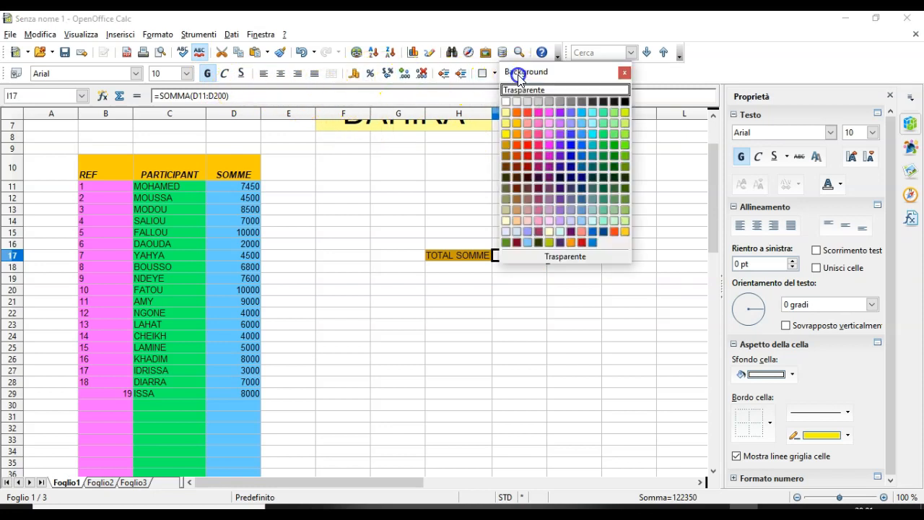
left_click(517, 113)
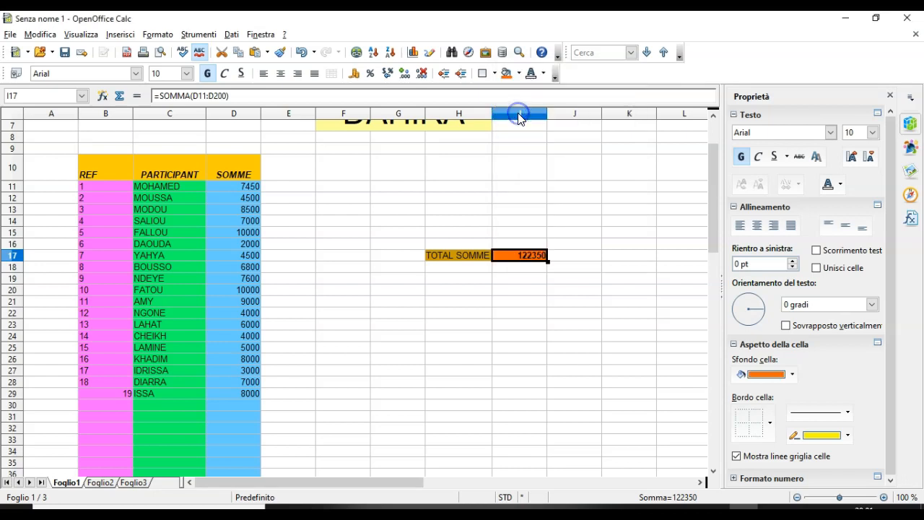
left_click(555, 281)
left_click(533, 258)
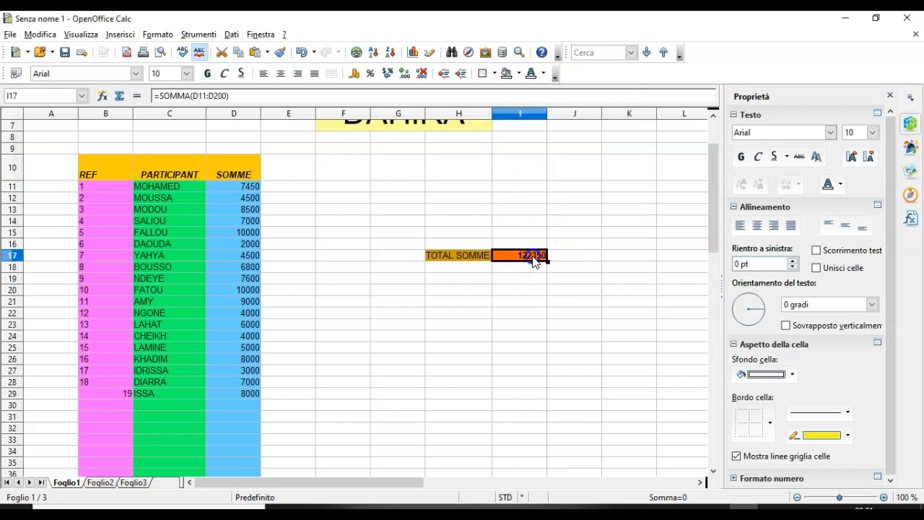
left_click(520, 75)
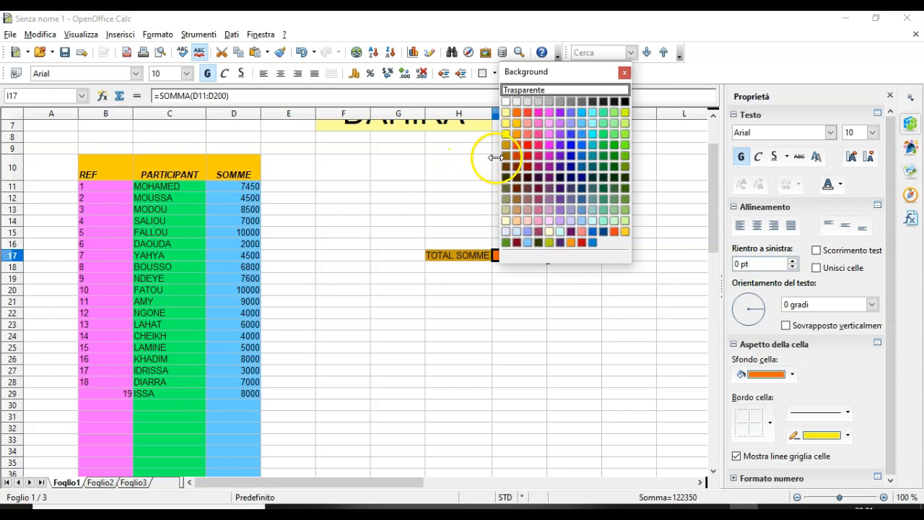
left_click(416, 229)
left_click(516, 279)
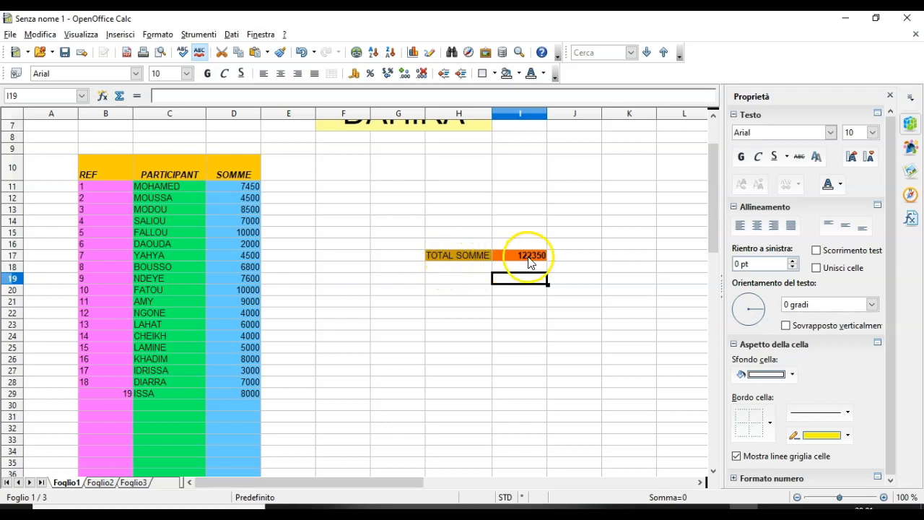
Extend the REF numbering from cells B25:B29 down to B62, continuing the series up to 52
scroll(521, 212, "up", 2)
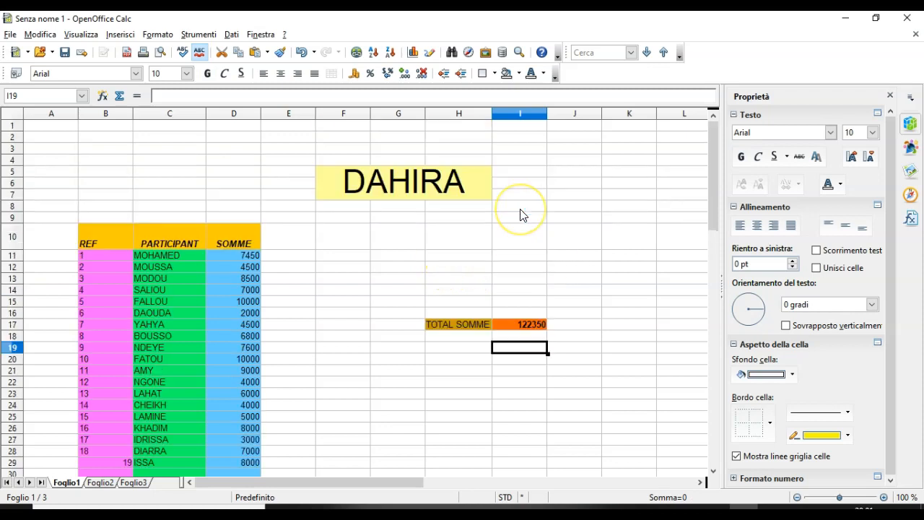
scroll(522, 214, "down", 14)
scroll(523, 214, "up", 5)
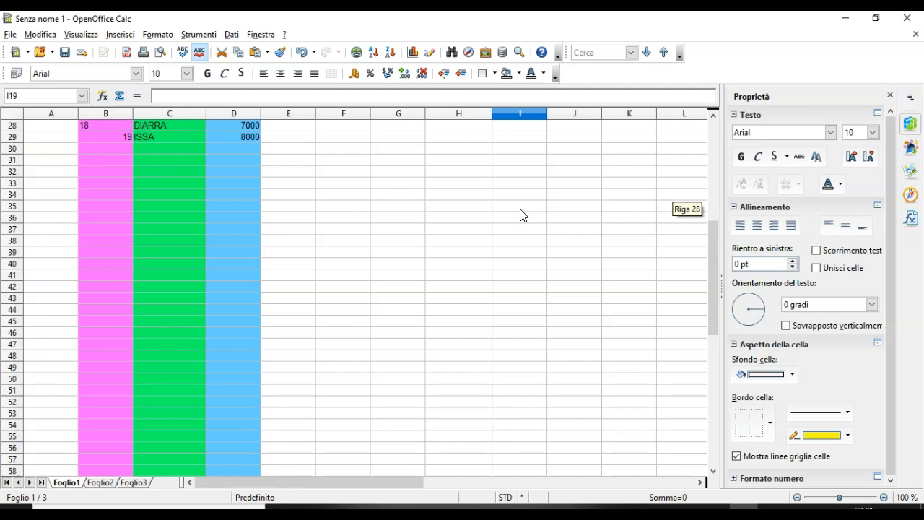
left_click(265, 183)
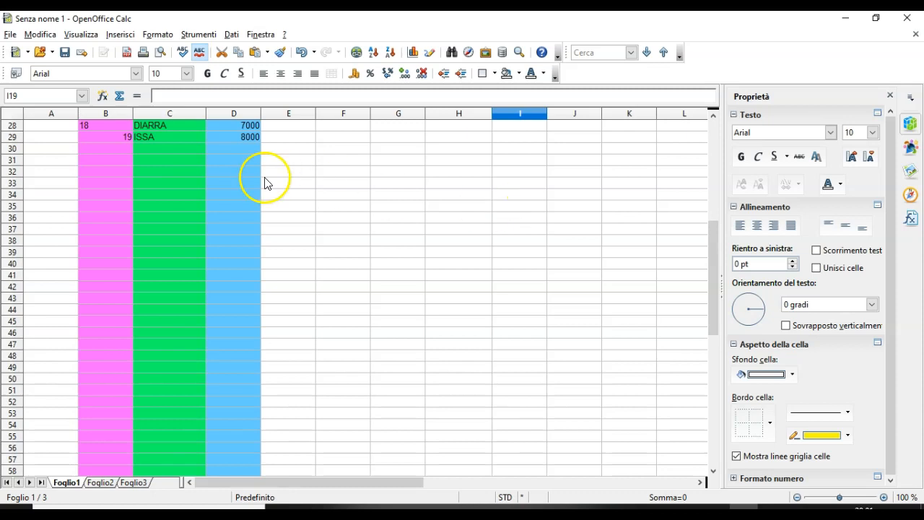
left_click(101, 138)
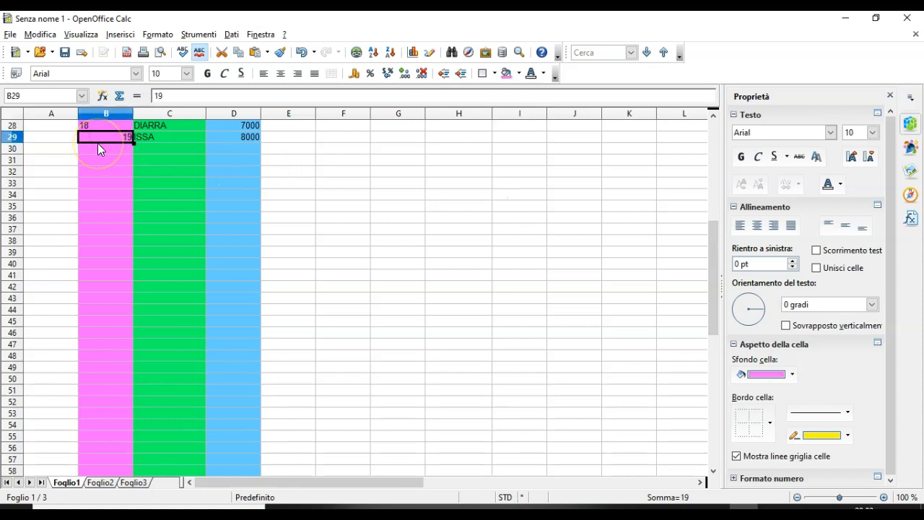
scroll(97, 143, "up", 2)
left_click_drag(89, 159, 106, 208)
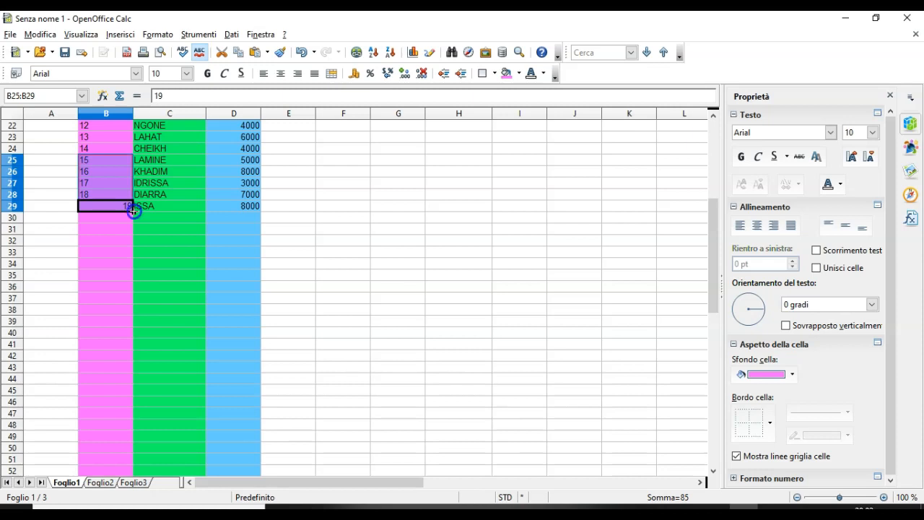
left_click_drag(134, 210, 111, 374)
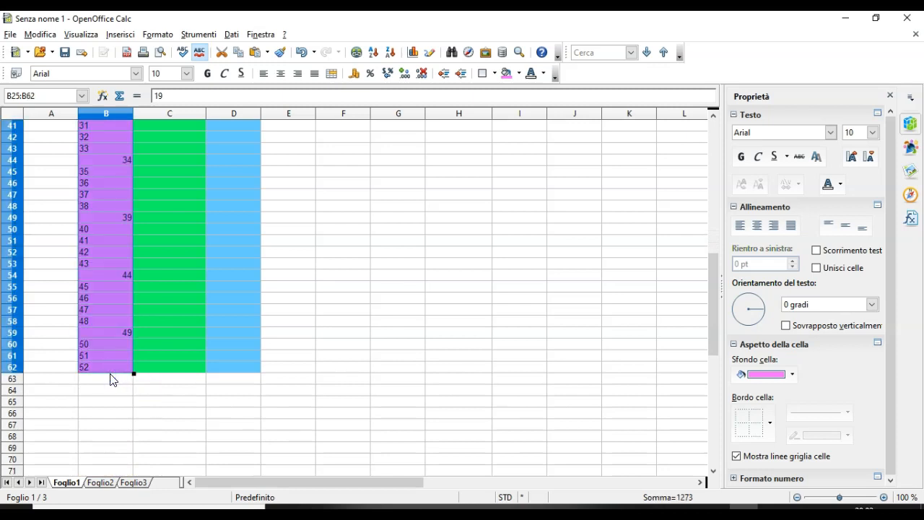
left_click(113, 403)
Left-align the whole REF column B
scroll(115, 405, "up", 13)
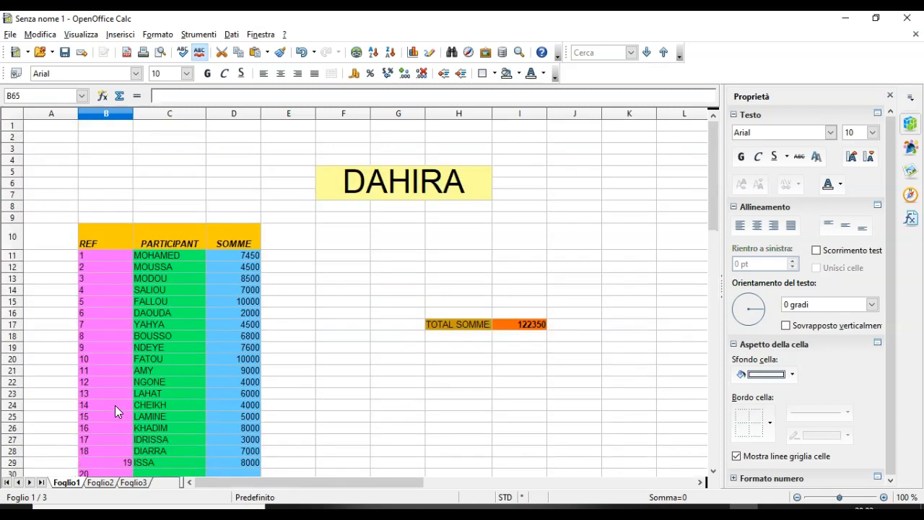
scroll(115, 405, "down", 8)
scroll(115, 405, "up", 6)
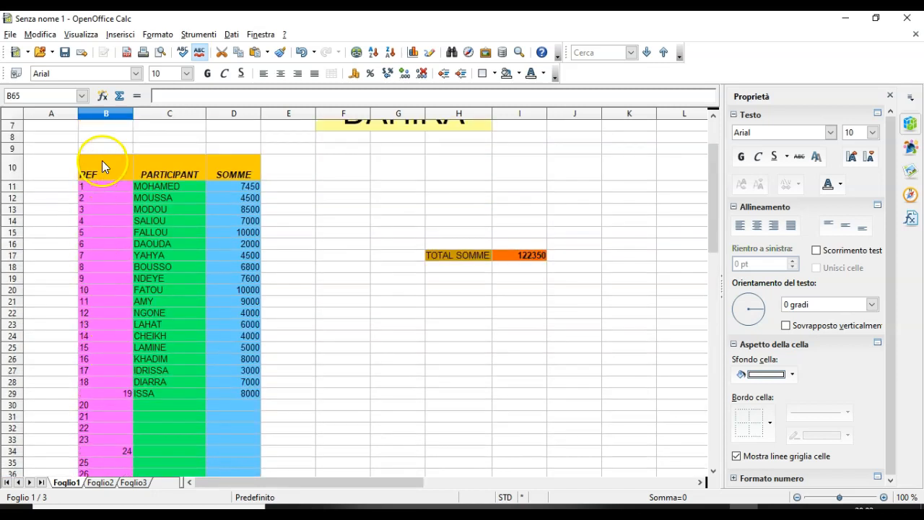
left_click(106, 114)
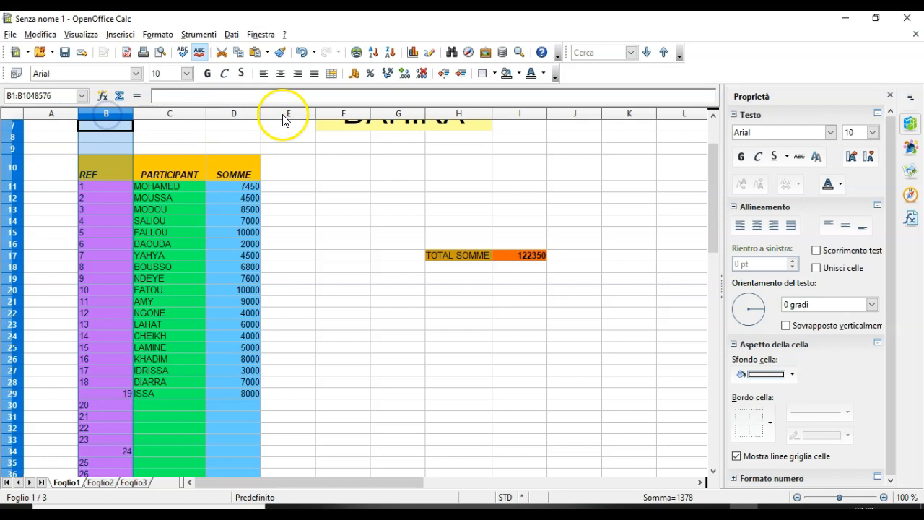
left_click(264, 74)
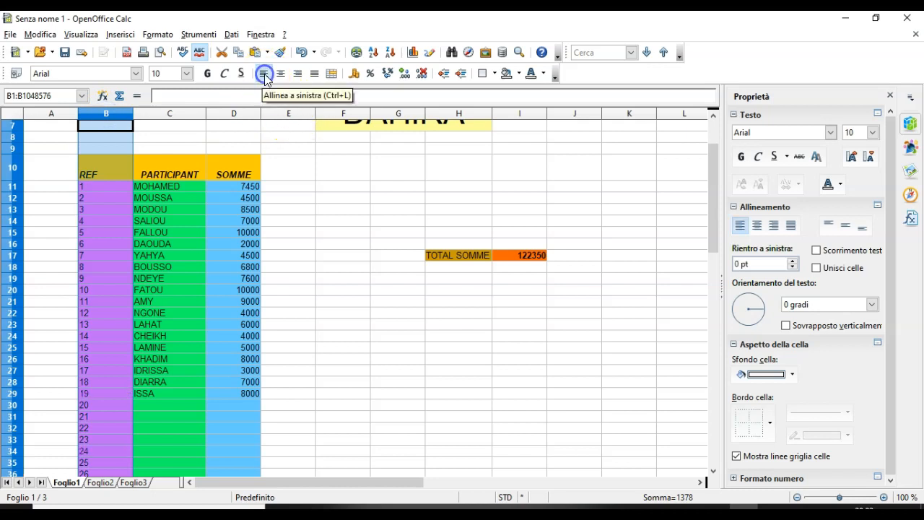
left_click(309, 289)
scroll(311, 291, "down", 11)
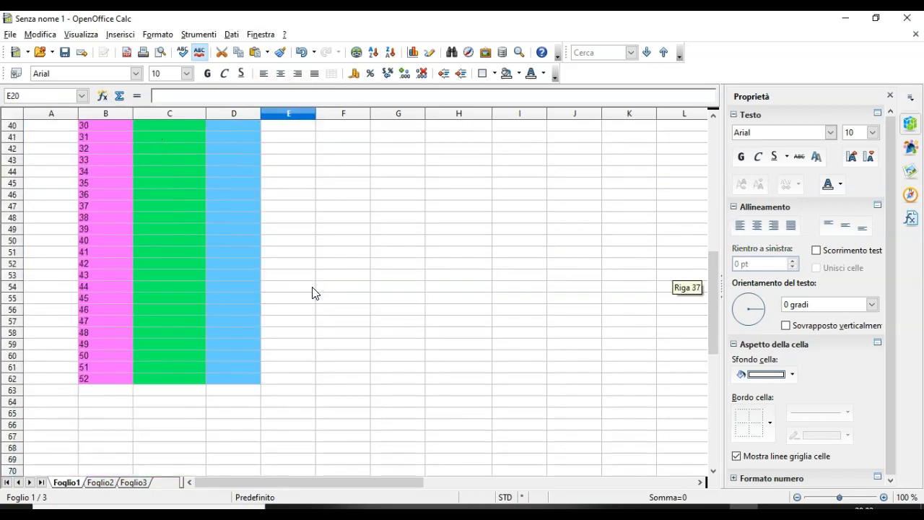
scroll(313, 293, "up", 12)
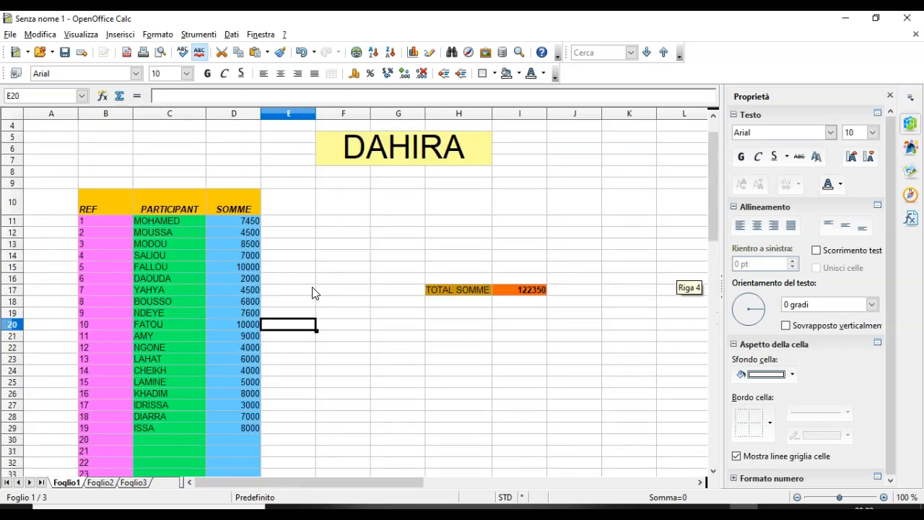
scroll(313, 293, "down", 7)
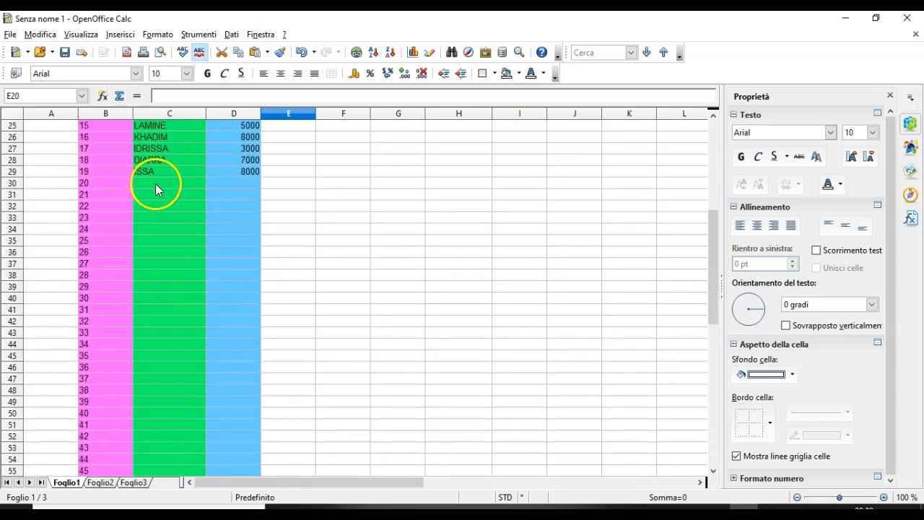
scroll(405, 186, "up", 2)
scroll(458, 175, "up", 1)
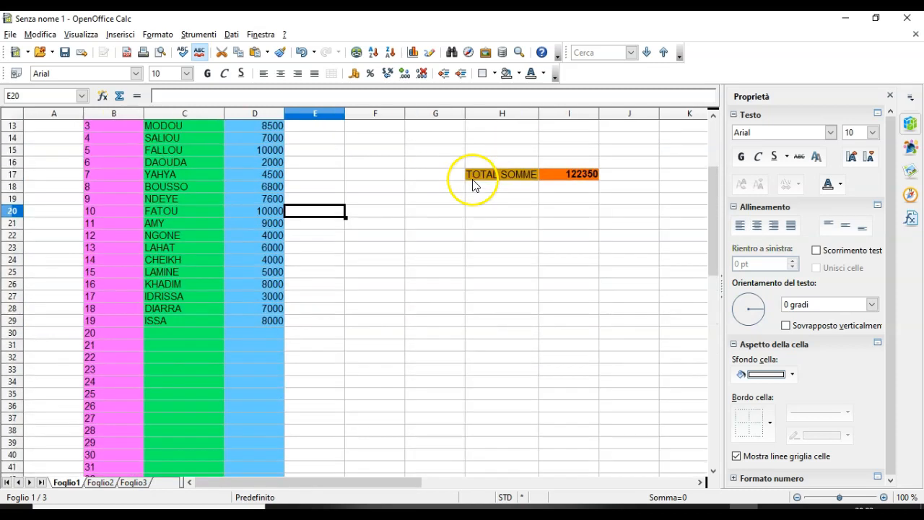